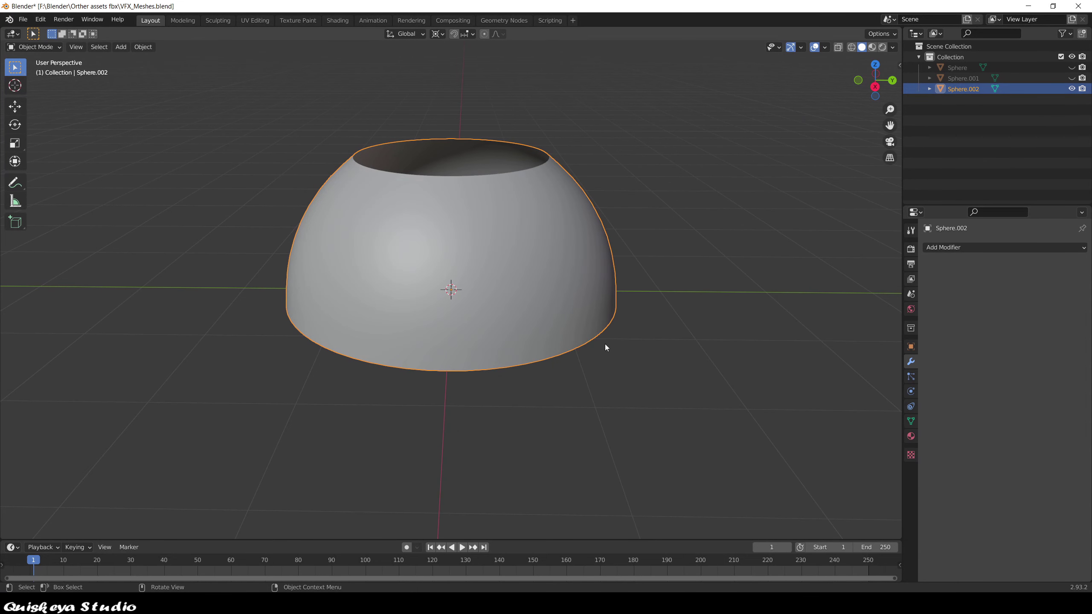
Orbit the Blender hemisphere, reveal Krita's black Background layer, and open Unreal's Import dialog on VFX.
{"action": "middle_click_drag", "start_coordinate": [614, 343], "coordinate": [707, 364]}
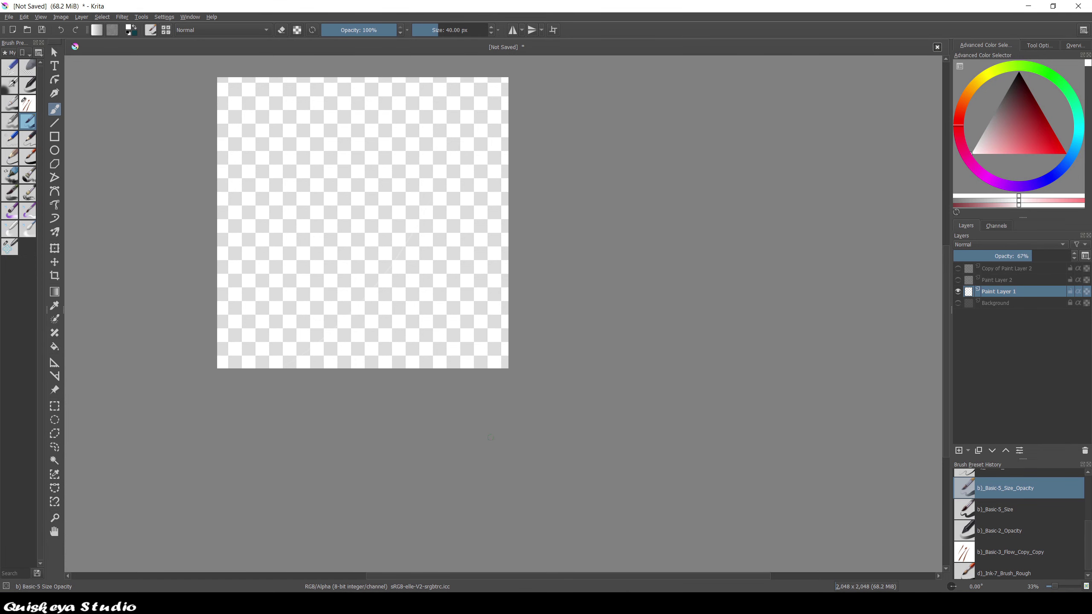
{"action": "scroll", "coordinate": [620, 338], "scroll_direction": "down", "scroll_amount": 2}
{"action": "left_click", "coordinate": [959, 303]}
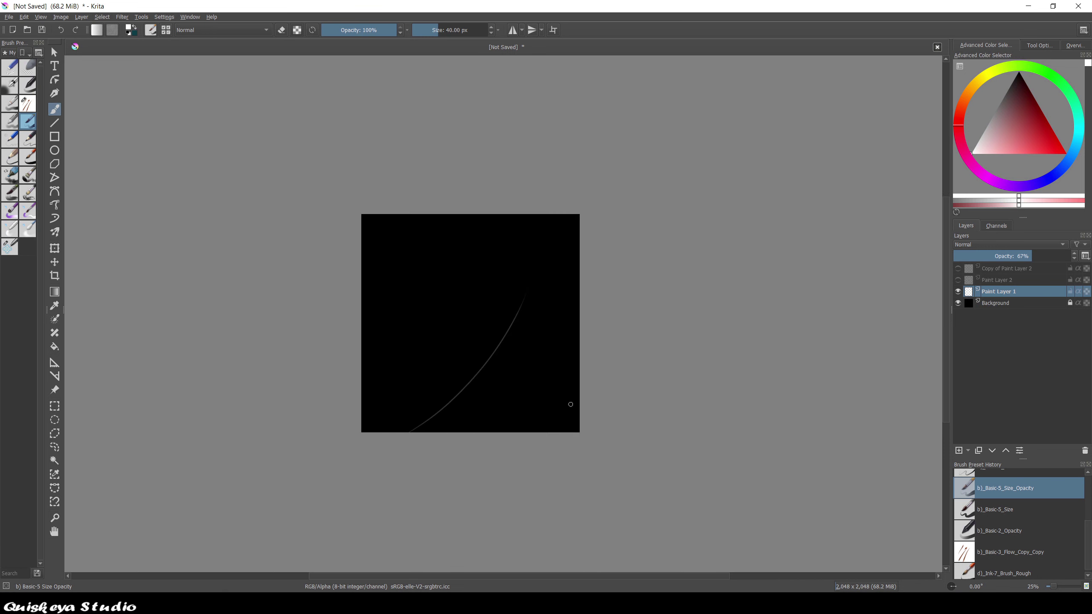
{"action": "scroll", "coordinate": [568, 406], "scroll_direction": "up", "scroll_amount": 4}
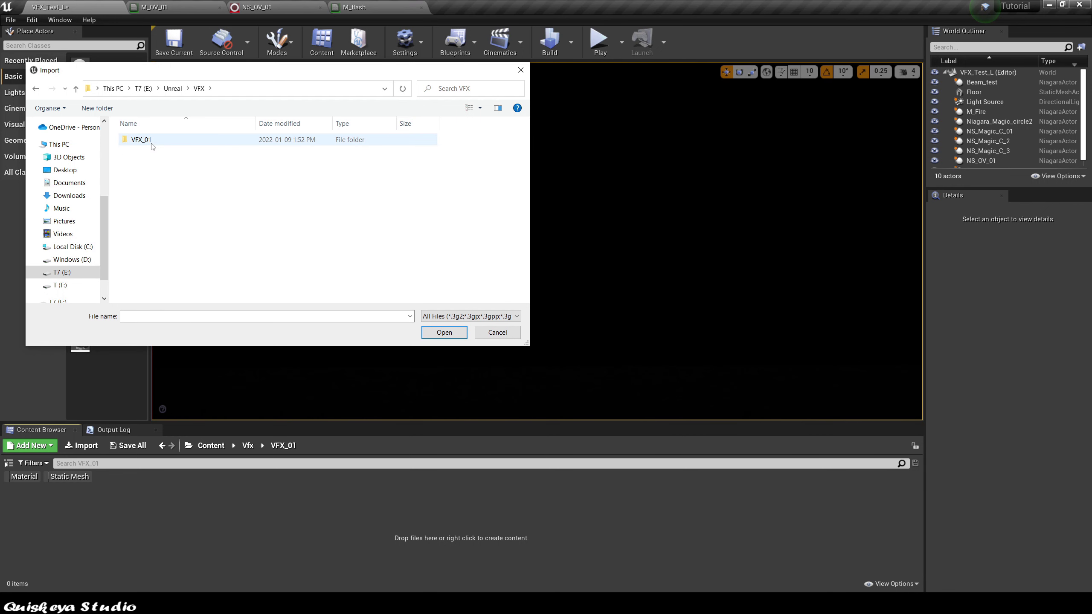
Import VFX_Meshes, VFX_textures_01 and VFX_textures_02 into VFX_01 with default mesh options.
{"action": "double_click", "coordinate": [151, 147]}
{"action": "left_click", "coordinate": [156, 153]}
{"action": "left_click", "coordinate": [217, 156], "text": "ctrl"}
{"action": "left_click", "coordinate": [263, 150], "text": "ctrl"}
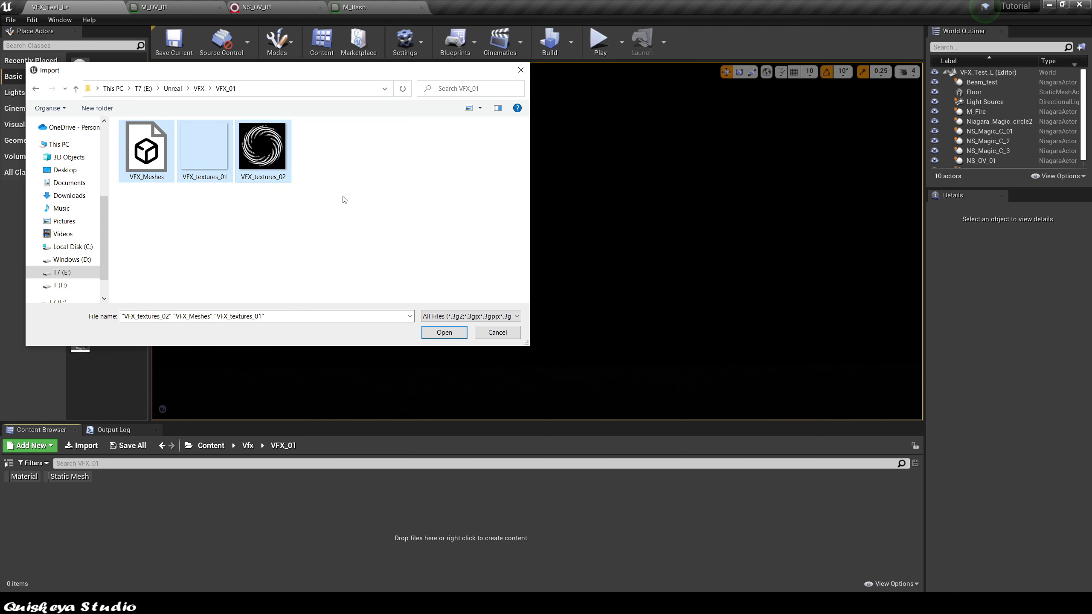
{"action": "left_click", "coordinate": [447, 333]}
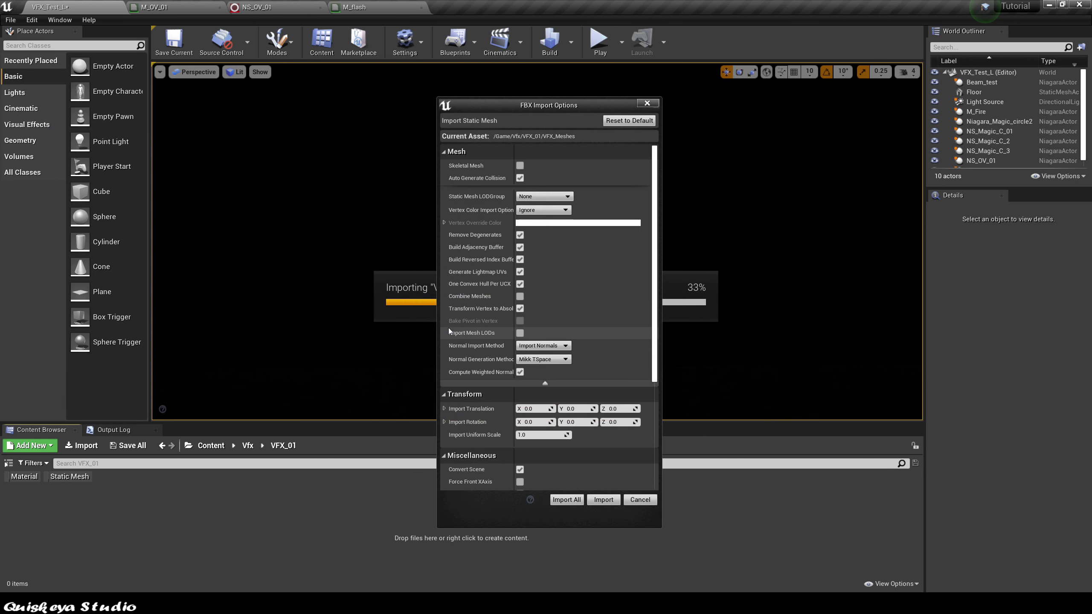
{"action": "left_click", "coordinate": [567, 499]}
{"action": "left_click", "coordinate": [561, 483]}
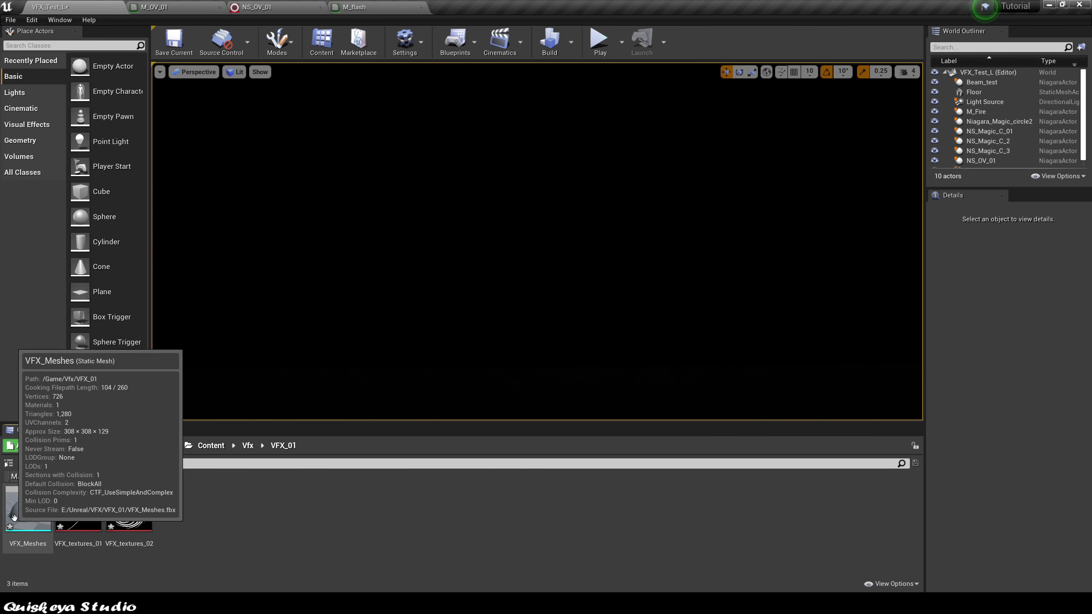
Create an 'Assets' folder in VFX_01 and move the three imported assets into it.
{"action": "right_click", "coordinate": [206, 524]}
{"action": "left_click", "coordinate": [241, 158]}
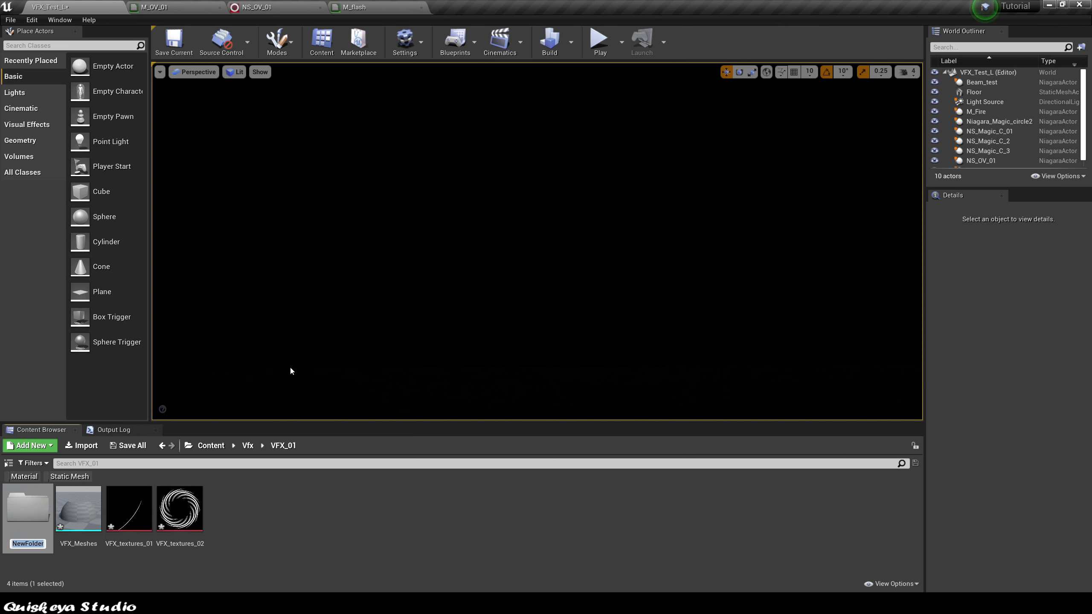
{"action": "type", "text": "Assets"}
{"action": "key", "text": "Return"}
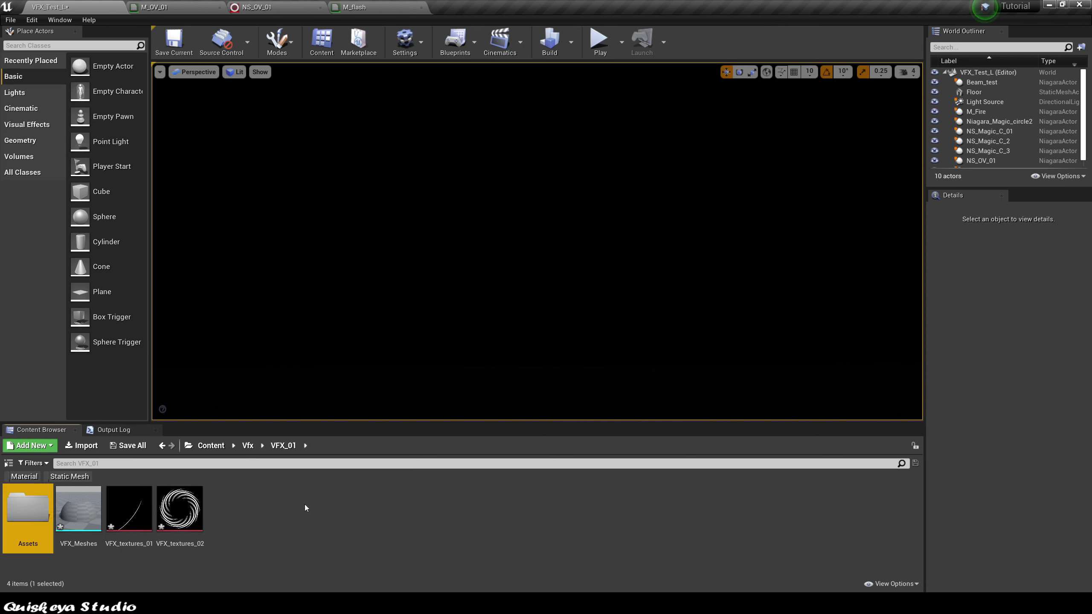
{"action": "left_click", "coordinate": [78, 508]}
{"action": "left_click", "coordinate": [180, 507], "text": "shift"}
{"action": "left_click_drag", "start_coordinate": [180, 507], "coordinate": [18, 519]}
{"action": "left_click", "coordinate": [42, 535]}
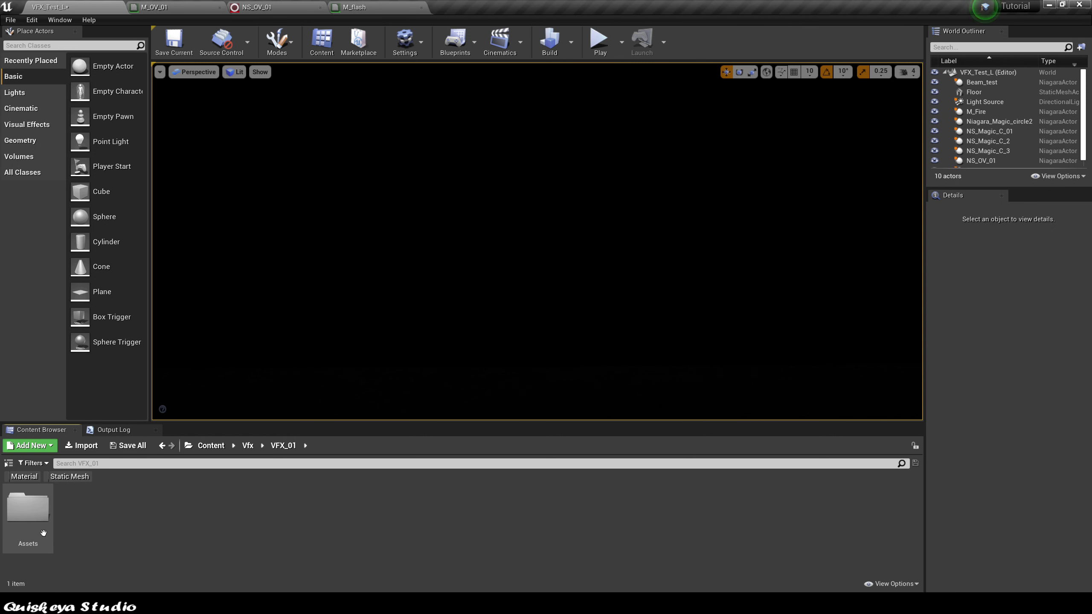
Create a 'Materials' folder beside Assets and open it.
{"action": "right_click", "coordinate": [81, 527]}
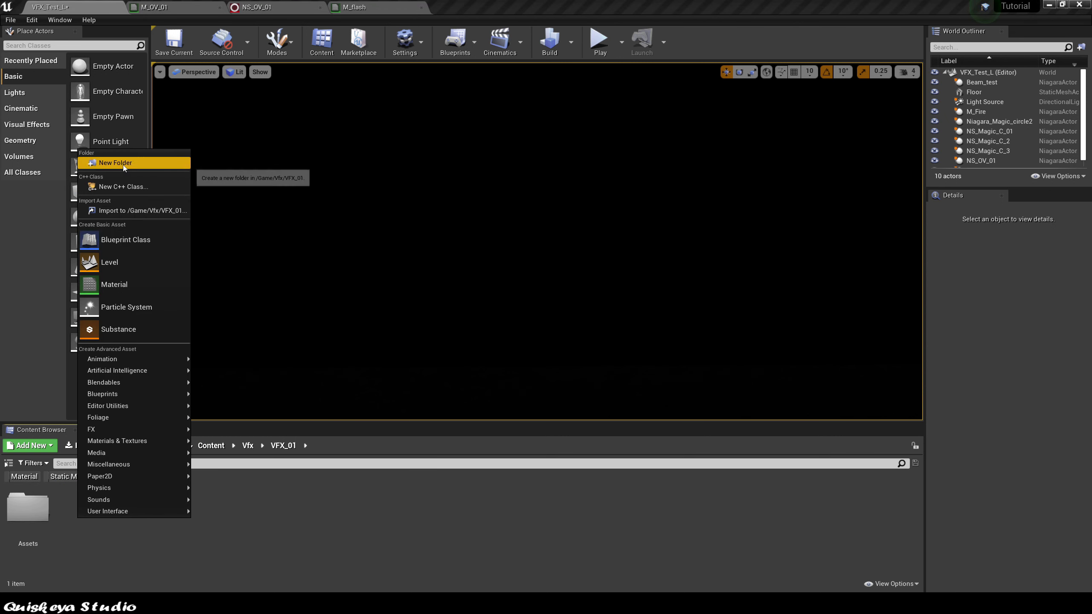
{"action": "left_click", "coordinate": [109, 164]}
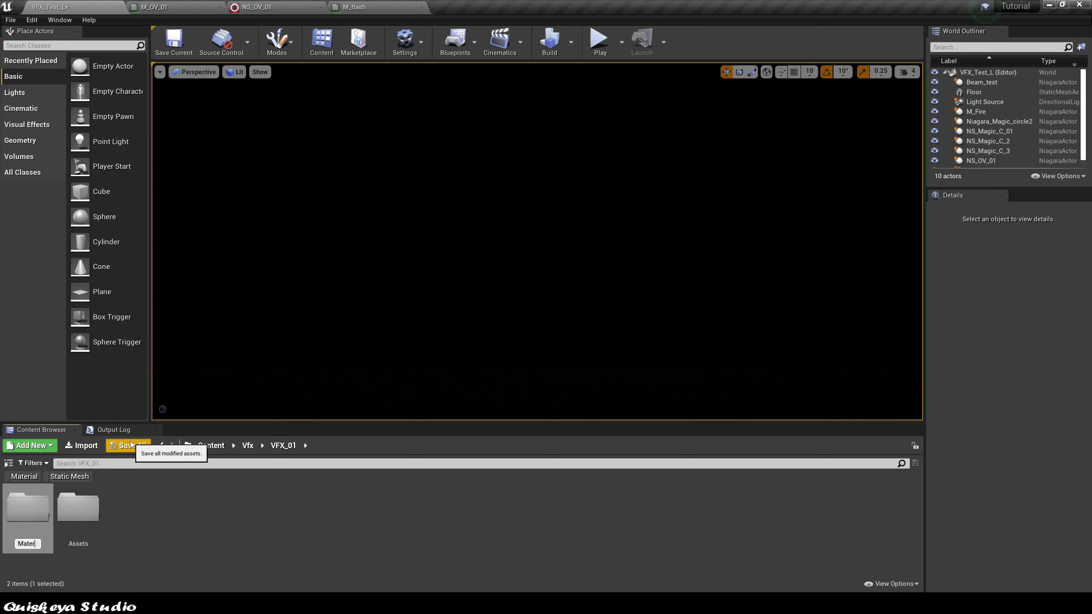
{"action": "type", "text": "Materials"}
{"action": "key", "text": "Return"}
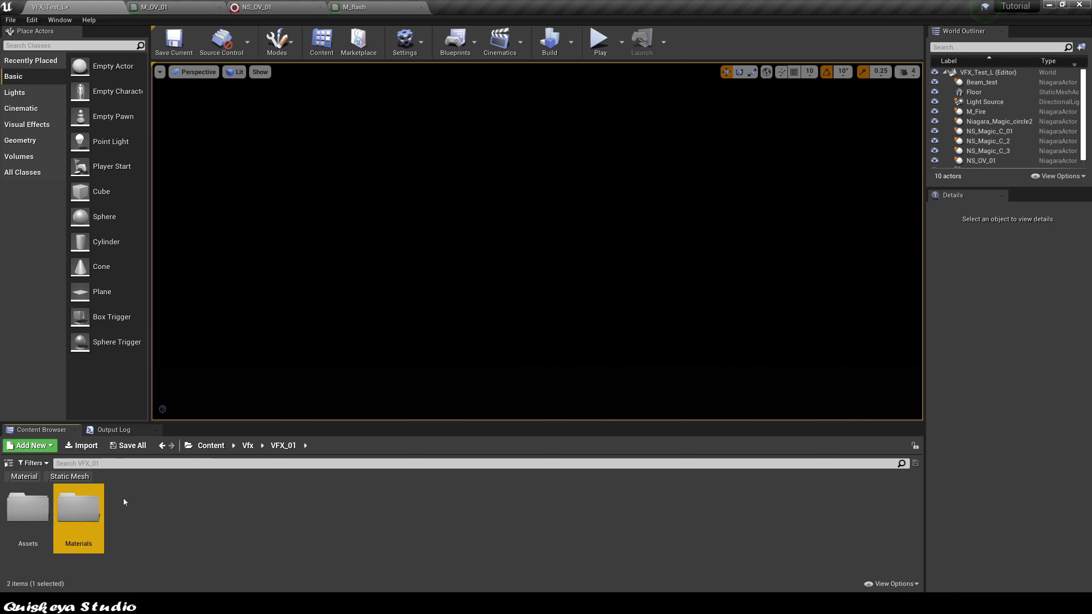
{"action": "key", "text": "Return"}
Create a new material named M_Ground_Glow in the Materials folder.
{"action": "right_click", "coordinate": [87, 518]}
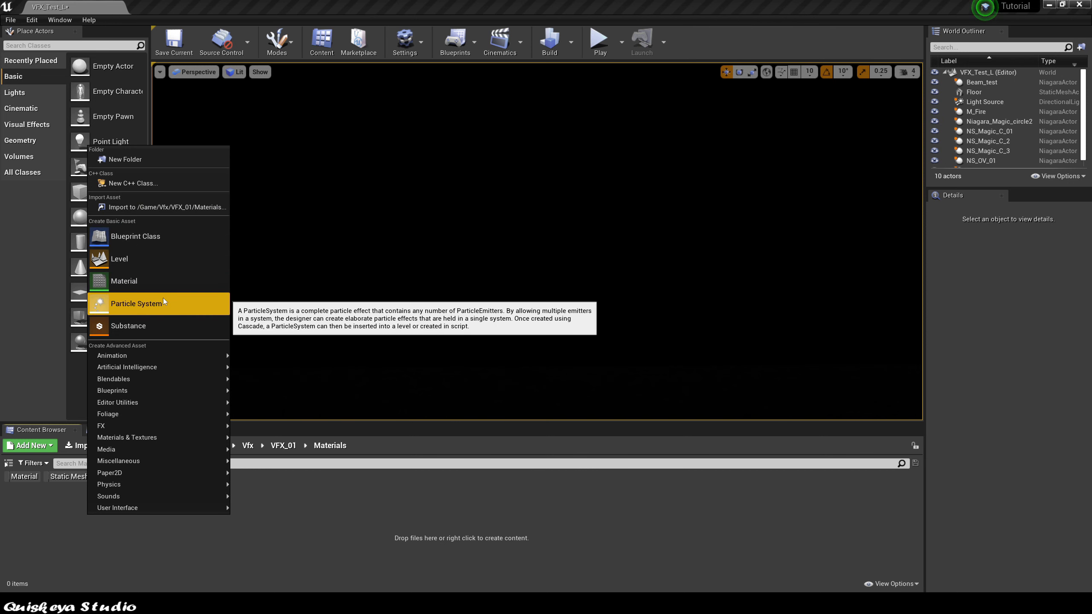
{"action": "left_click", "coordinate": [152, 280]}
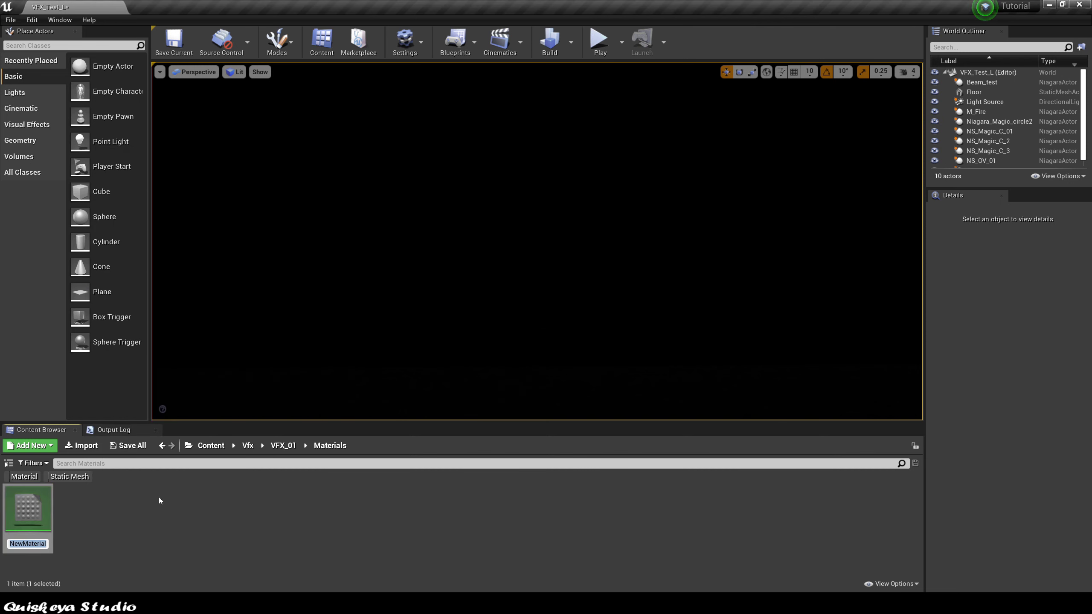
{"action": "type", "text": "M_"}
{"action": "type", "text": "Ground"}
{"action": "type", "text": "_Glow"}
{"action": "key", "text": "Return"}
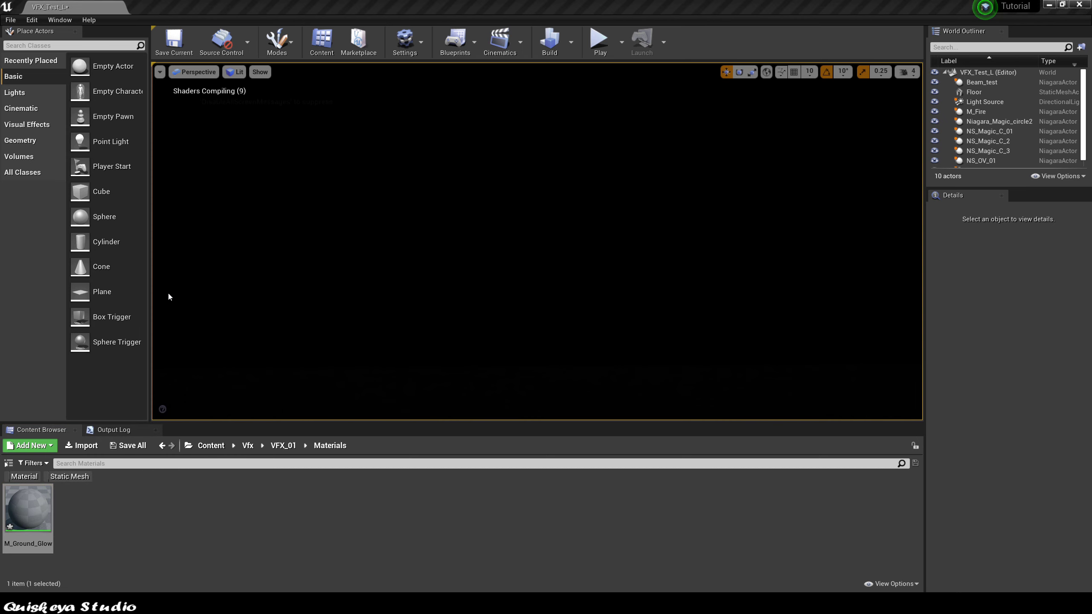
Open M_Ground_Glow and set Blend Mode to Translucent and Shading Model to Unlit, keeping Surface domain.
{"action": "double_click", "coordinate": [28, 510]}
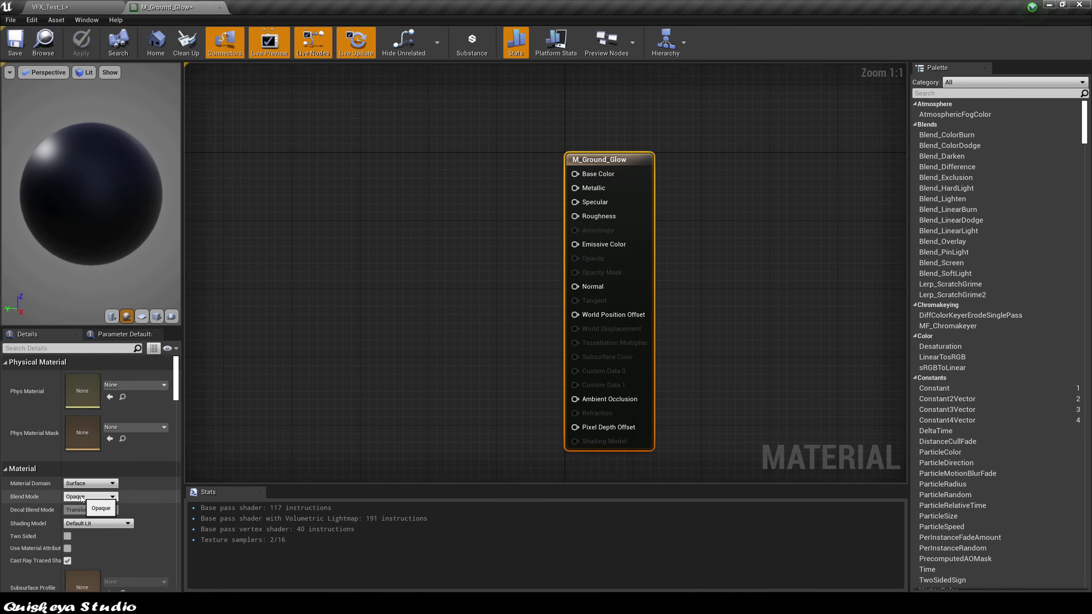
{"action": "left_click", "coordinate": [88, 484]}
{"action": "left_click", "coordinate": [88, 492]}
{"action": "left_click", "coordinate": [87, 498]}
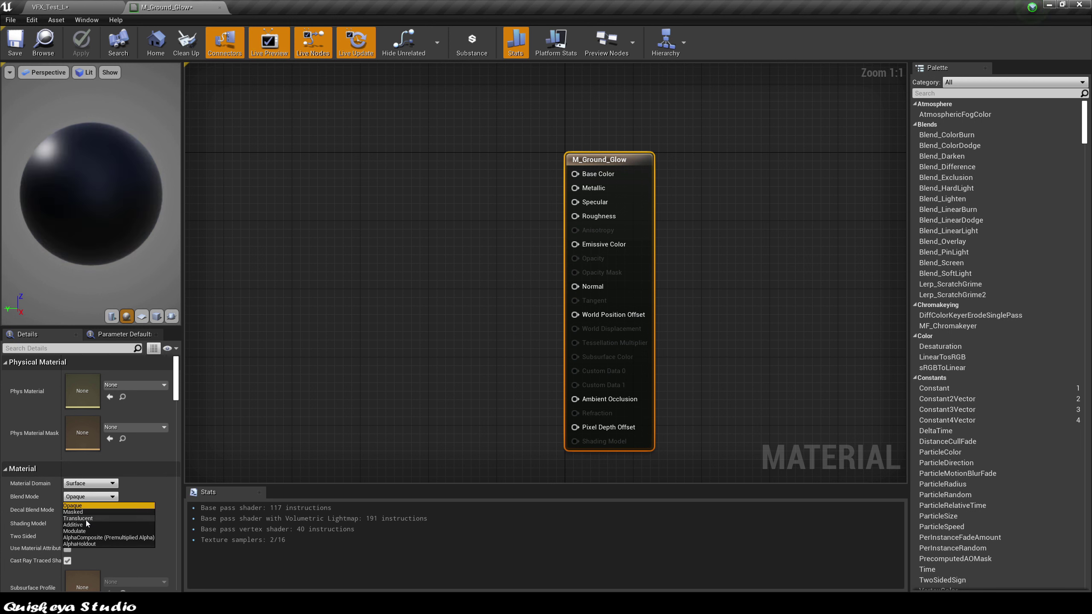
{"action": "left_click", "coordinate": [86, 519]}
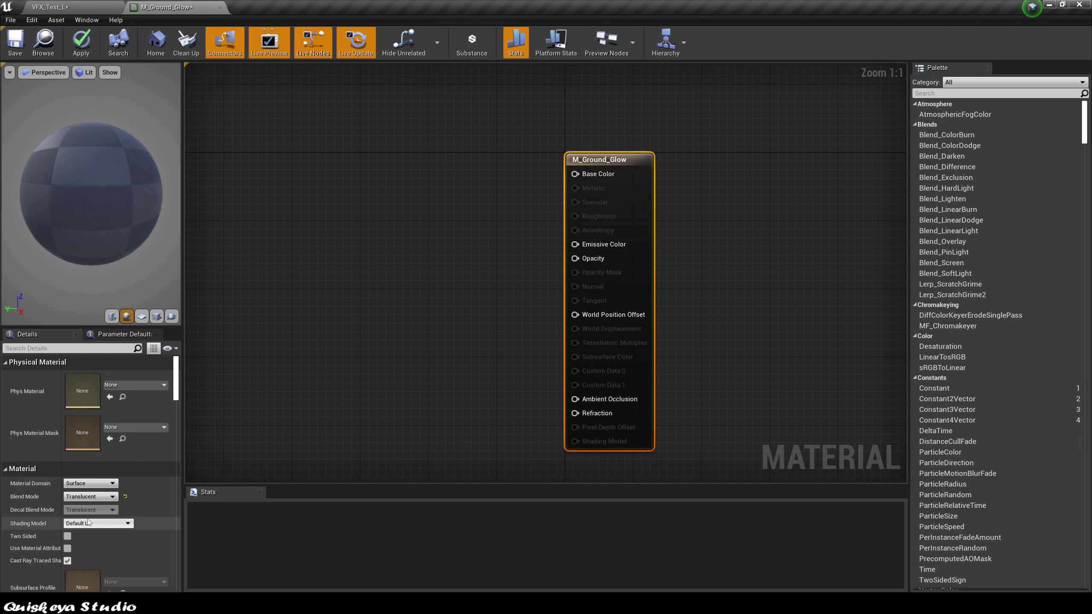
{"action": "left_click", "coordinate": [111, 523]}
{"action": "left_click", "coordinate": [86, 438]}
{"action": "right_click_drag", "start_coordinate": [536, 272], "coordinate": [626, 315]}
{"action": "right_click", "coordinate": [480, 209]}
Add a Particle Color node and a RadialGradientExponential node to the graph.
{"action": "type", "text": "partic"}
{"action": "left_click", "coordinate": [507, 326]}
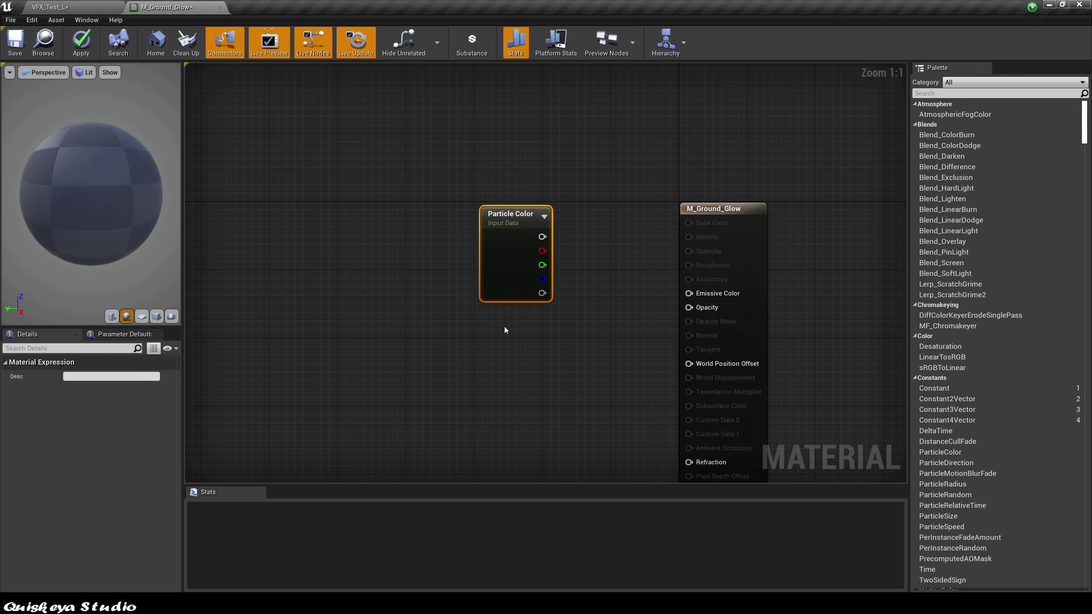
{"action": "left_click_drag", "start_coordinate": [502, 215], "coordinate": [454, 170]}
{"action": "right_click_drag", "start_coordinate": [435, 339], "coordinate": [462, 301]}
{"action": "right_click", "coordinate": [441, 320]}
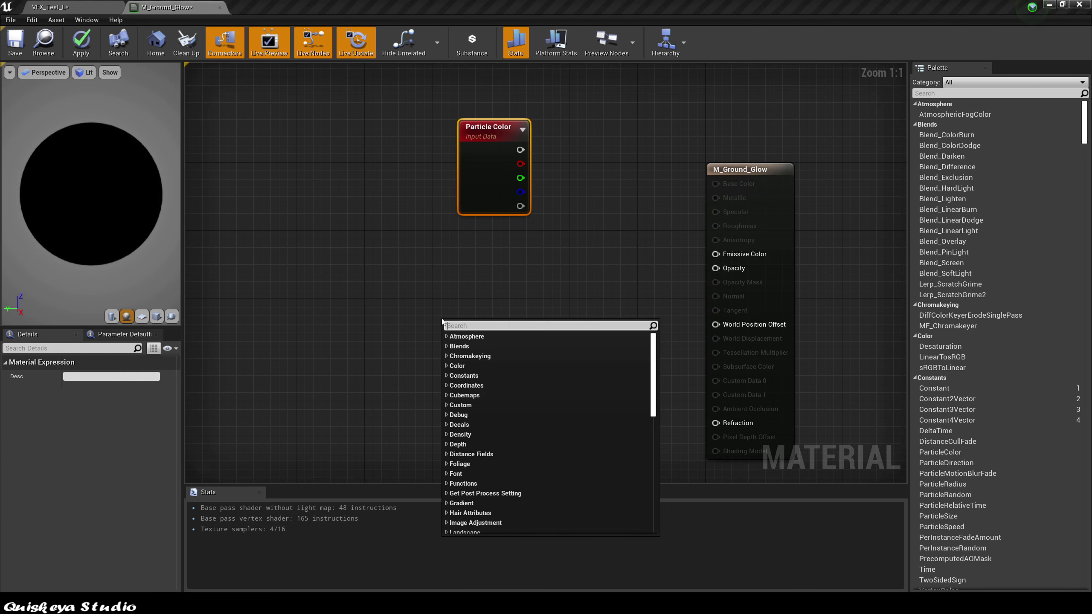
{"action": "type", "text": "radia"}
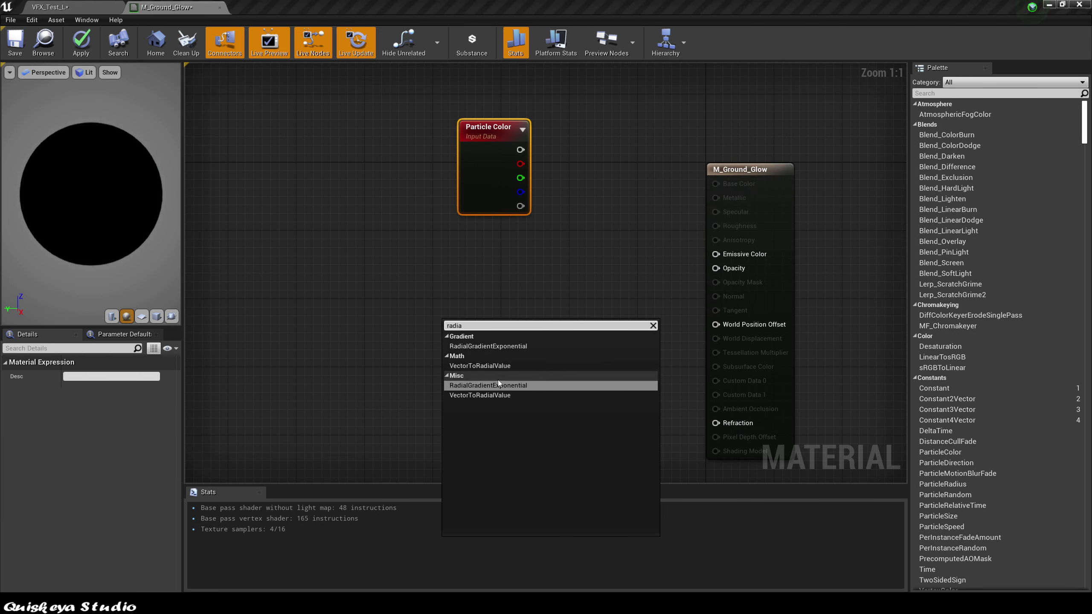
{"action": "left_click", "coordinate": [500, 385]}
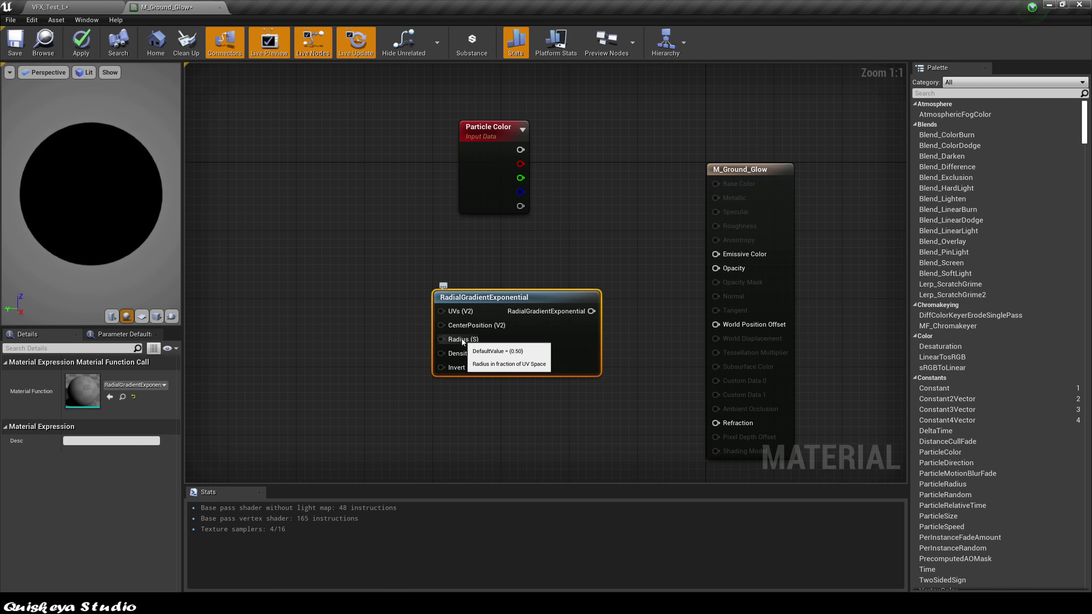
Promote the gradient's Radius and Density inputs to parameters.
{"action": "right_click", "coordinate": [463, 341]}
{"action": "left_click", "coordinate": [479, 353]}
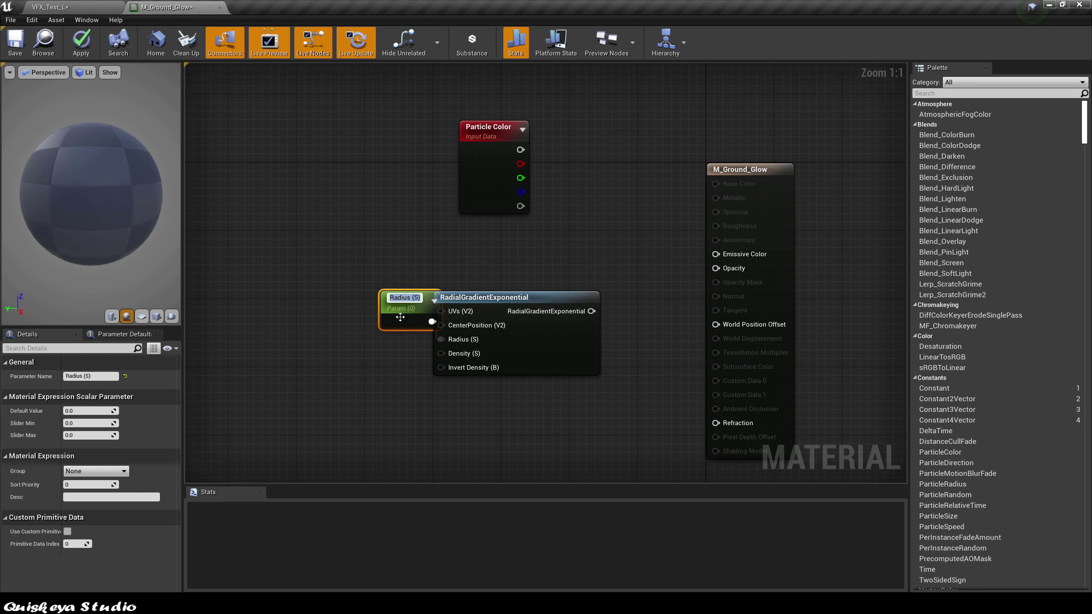
{"action": "left_click_drag", "start_coordinate": [408, 325], "coordinate": [355, 296]}
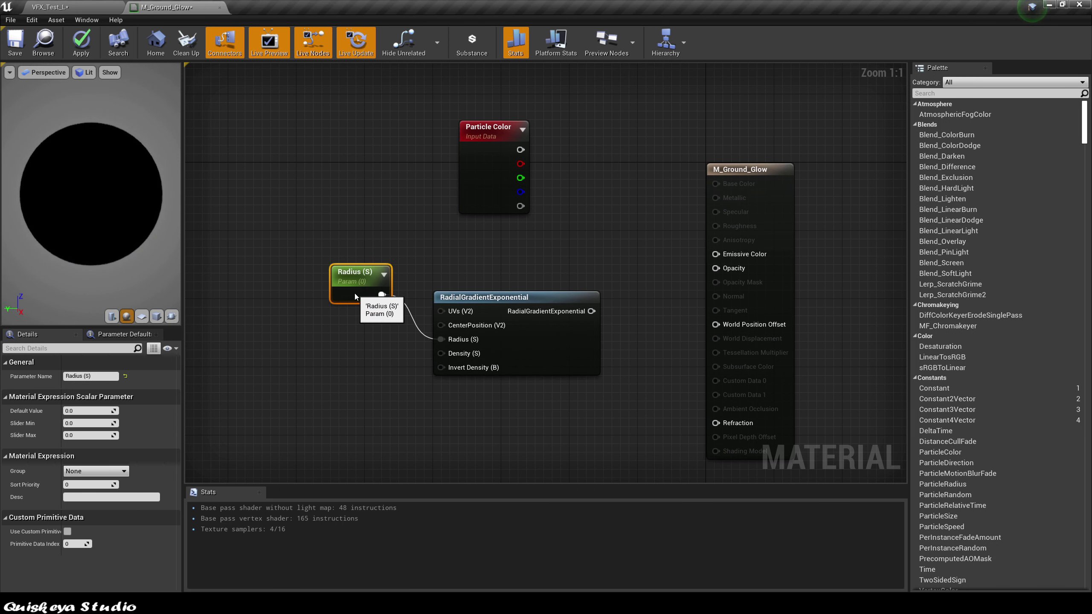
{"action": "right_click", "coordinate": [462, 354]}
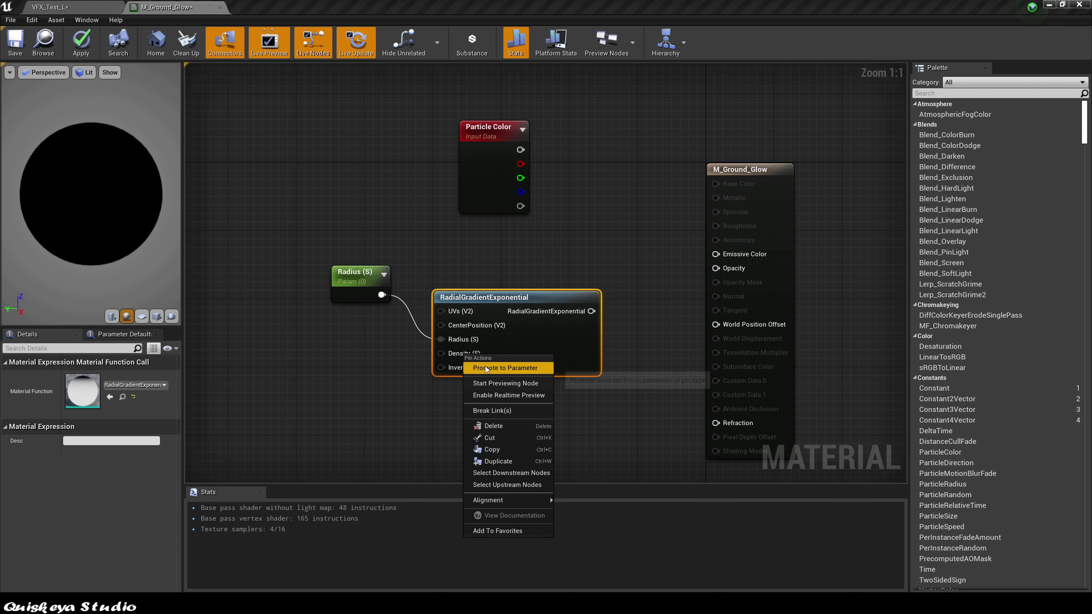
{"action": "left_click", "coordinate": [477, 369]}
{"action": "left_click_drag", "start_coordinate": [384, 336], "coordinate": [326, 387]}
Set the Radius parameter default to 0.38 and Density to 0.805.
{"action": "left_click", "coordinate": [355, 277]}
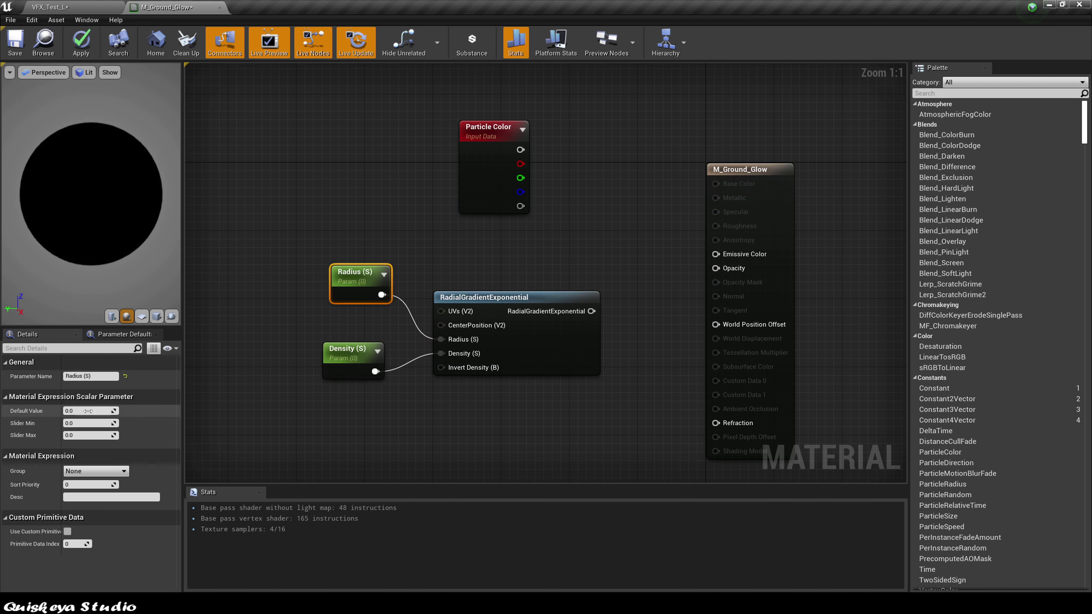
{"action": "left_click", "coordinate": [84, 409]}
{"action": "type", "text": ".38"}
{"action": "key", "text": "Return"}
{"action": "left_click", "coordinate": [356, 364]}
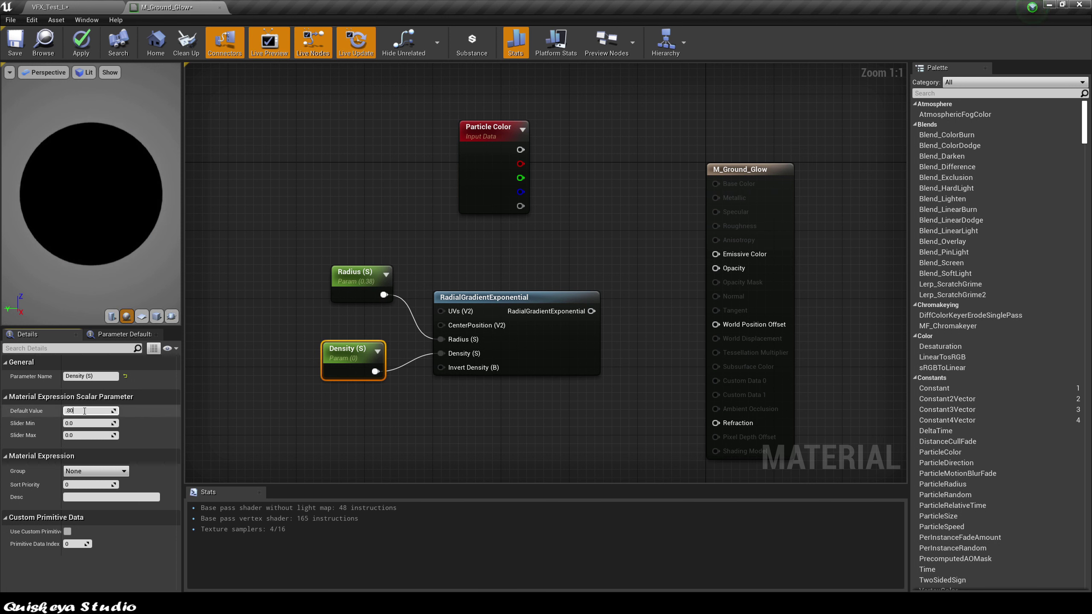
{"action": "key", "text": "Return"}
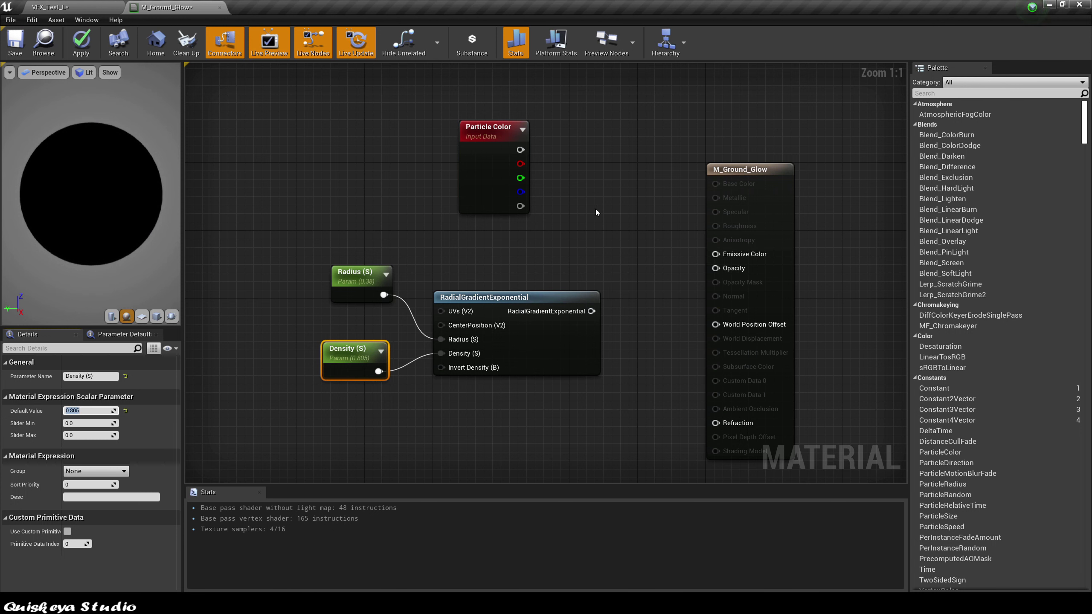
Wire Particle Color and the radial gradient through two Multiply nodes into Emissive Color and Opacity.
{"action": "left_click", "coordinate": [626, 208]}
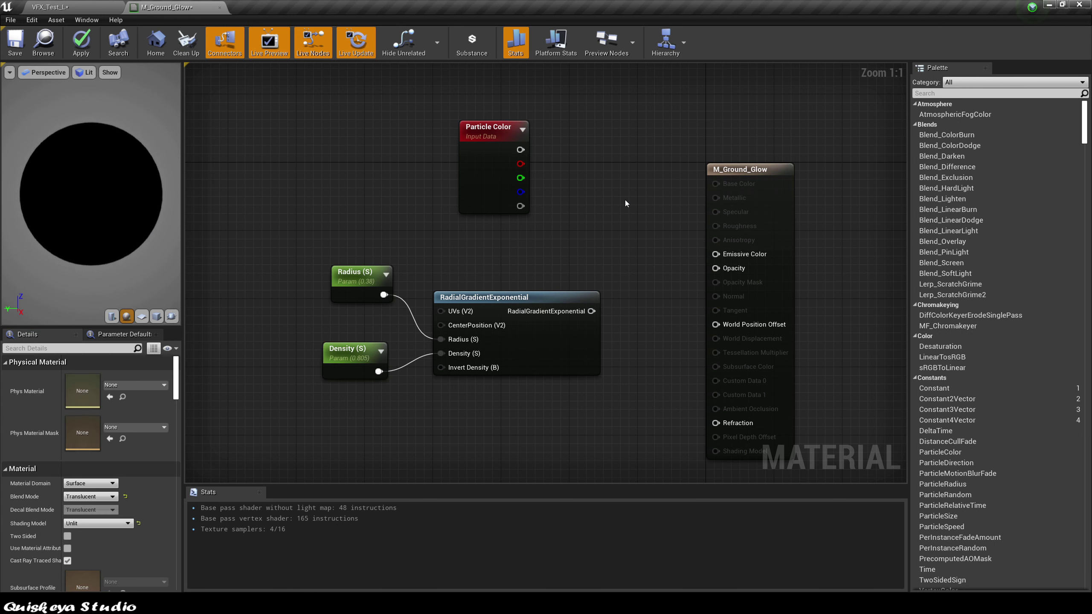
{"action": "left_click", "coordinate": [625, 189]}
{"action": "left_click", "coordinate": [641, 285]}
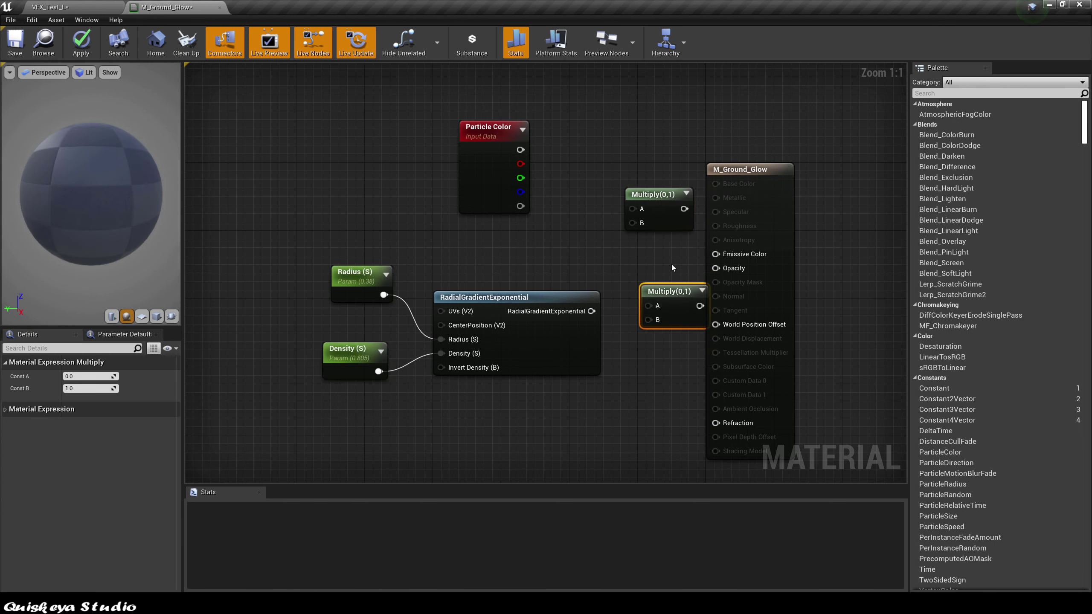
{"action": "left_click_drag", "start_coordinate": [768, 184], "coordinate": [810, 184]}
{"action": "left_click", "coordinate": [664, 291]}
{"action": "left_click_drag", "start_coordinate": [664, 291], "coordinate": [653, 278]}
{"action": "left_click_drag", "start_coordinate": [520, 150], "coordinate": [632, 209]}
{"action": "left_click_drag", "start_coordinate": [592, 311], "coordinate": [758, 254]}
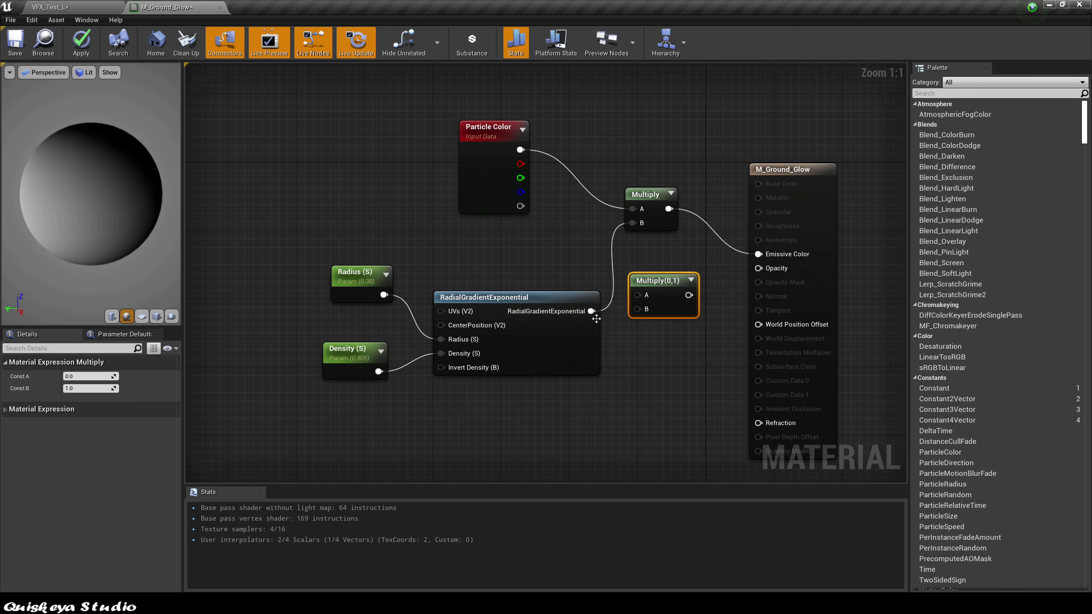
{"action": "left_click_drag", "start_coordinate": [592, 311], "coordinate": [637, 309]}
{"action": "left_click_drag", "start_coordinate": [521, 206], "coordinate": [758, 268]}
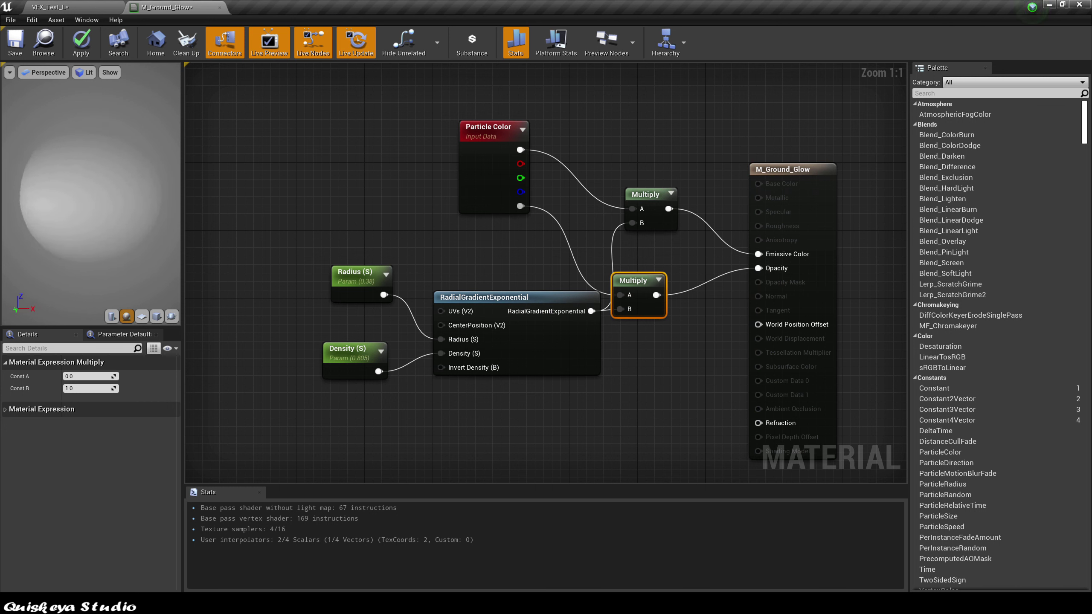
Preview M_Ground_Glow on a plane and make it Two Sided.
{"action": "left_click", "coordinate": [141, 316]}
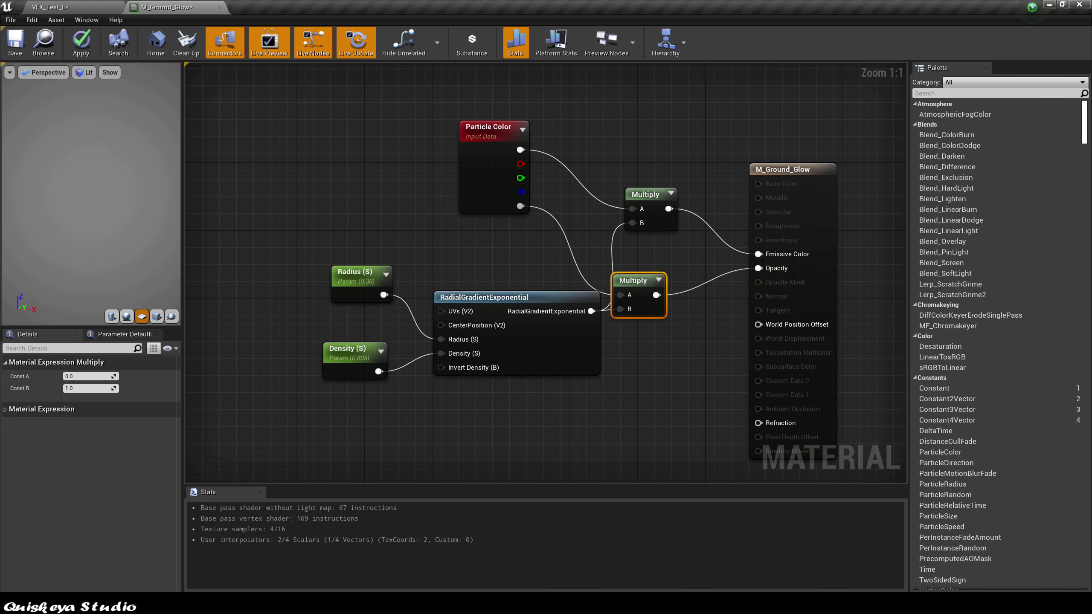
{"action": "left_click", "coordinate": [781, 187]}
{"action": "left_click", "coordinate": [67, 536]}
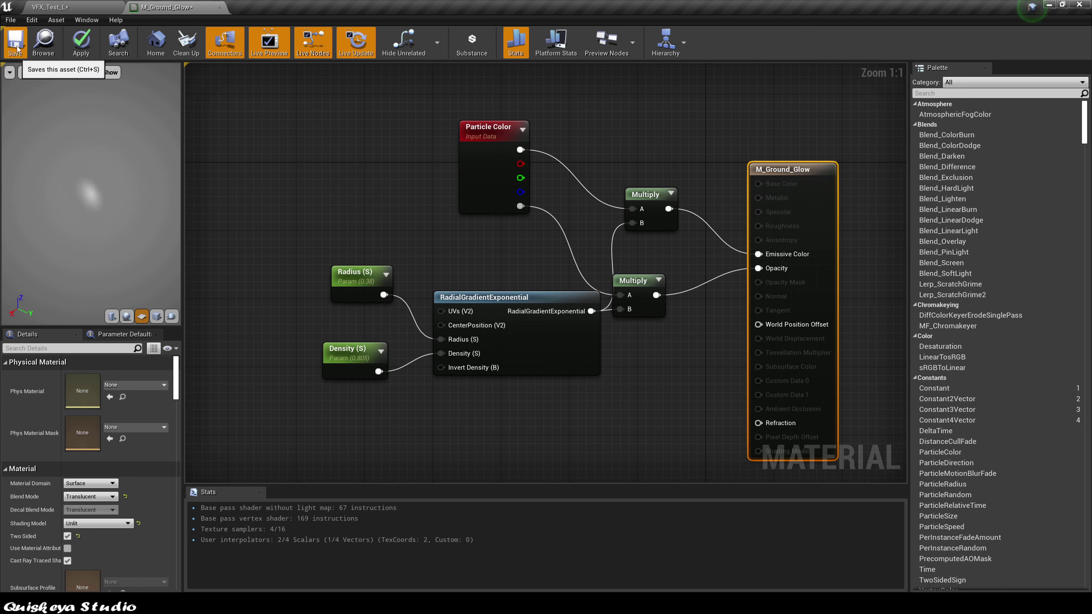
Apply the M_Ground_Glow changes and create a new material named M_Circle.
{"action": "left_click", "coordinate": [81, 41]}
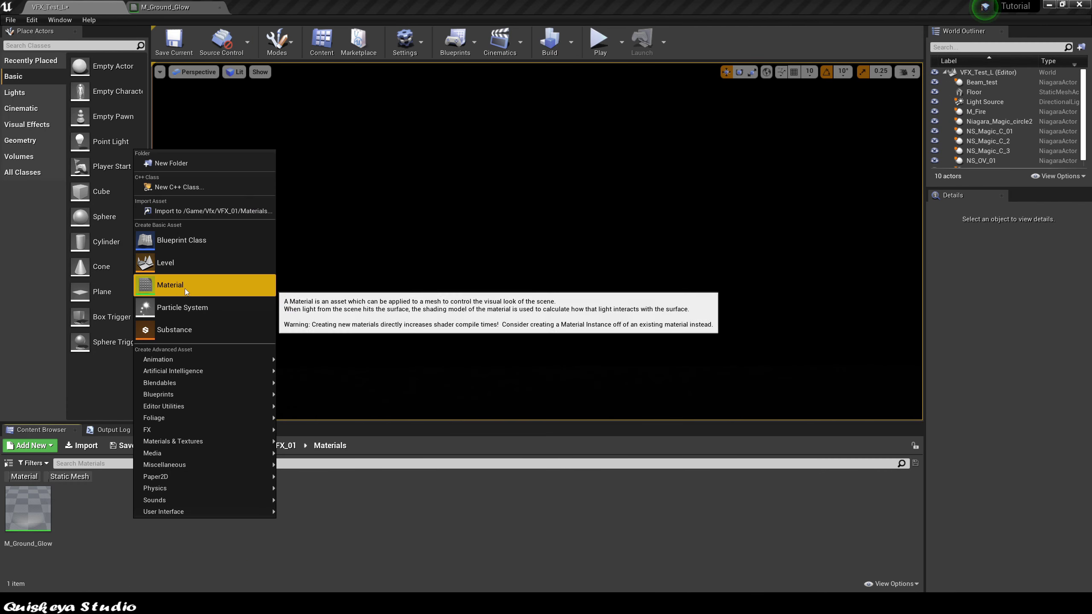
{"action": "left_click", "coordinate": [184, 287]}
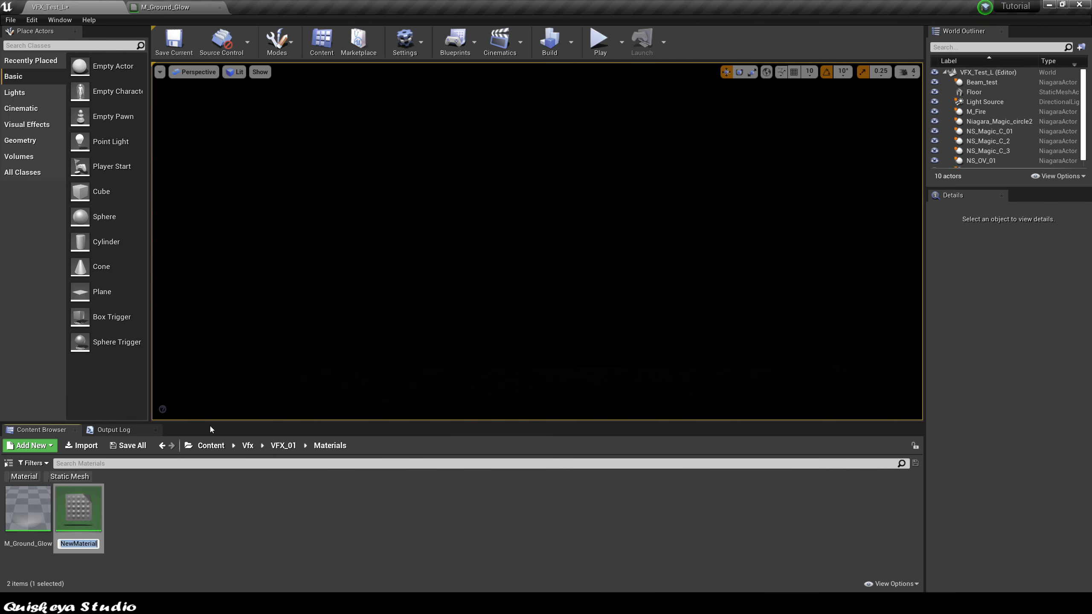
{"action": "type", "text": "M_Circle"}
{"action": "key", "text": "Return"}
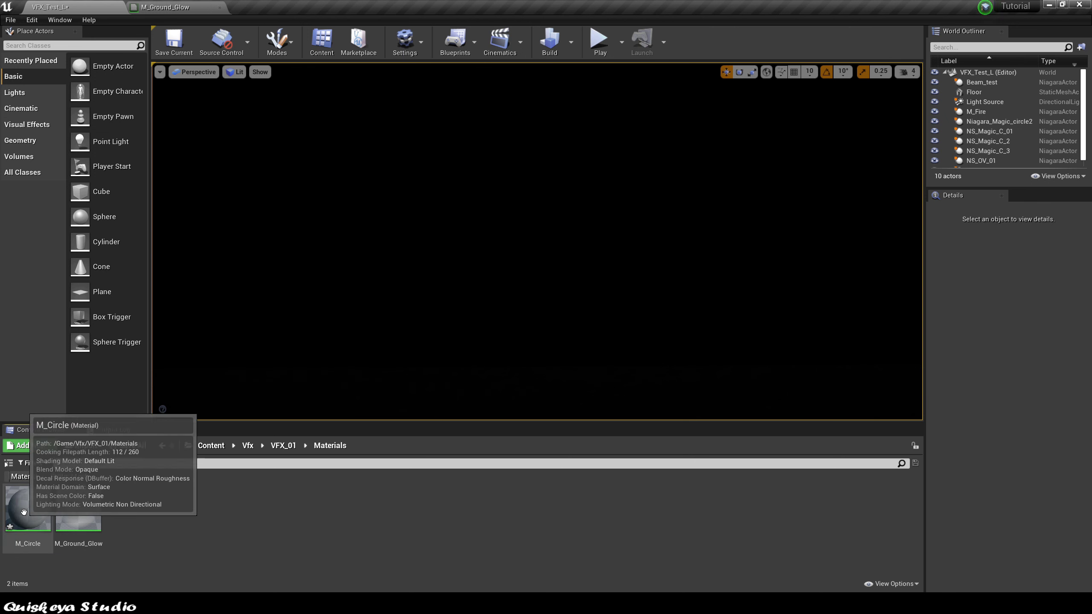
Open M_Circle and set its Blend Mode to Translucent.
{"action": "double_click", "coordinate": [24, 514]}
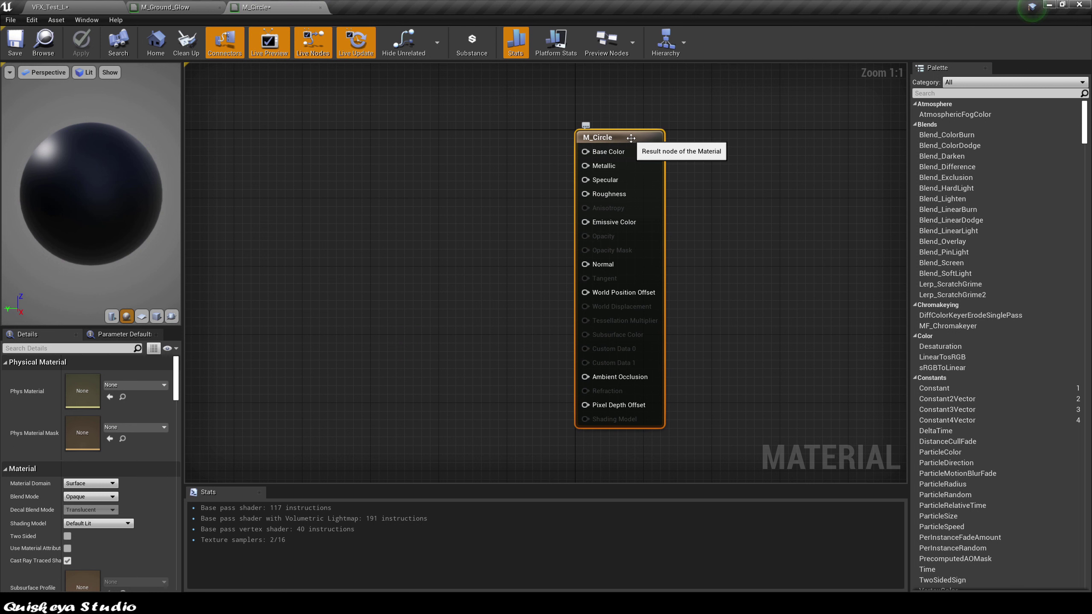
{"action": "left_click", "coordinate": [90, 497]}
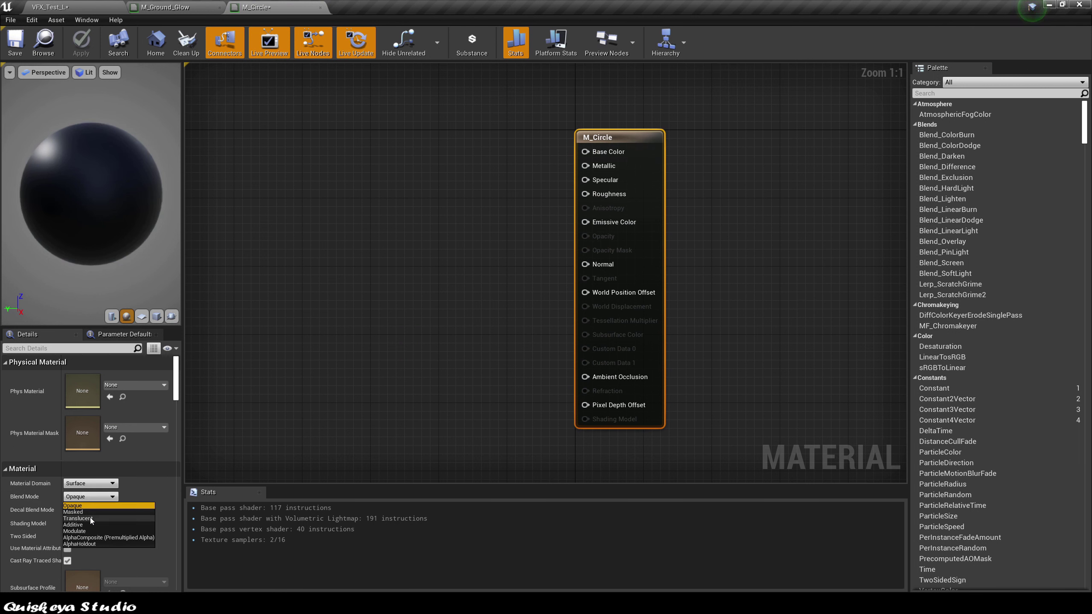
{"action": "left_click", "coordinate": [92, 523]}
{"action": "left_click", "coordinate": [91, 523]}
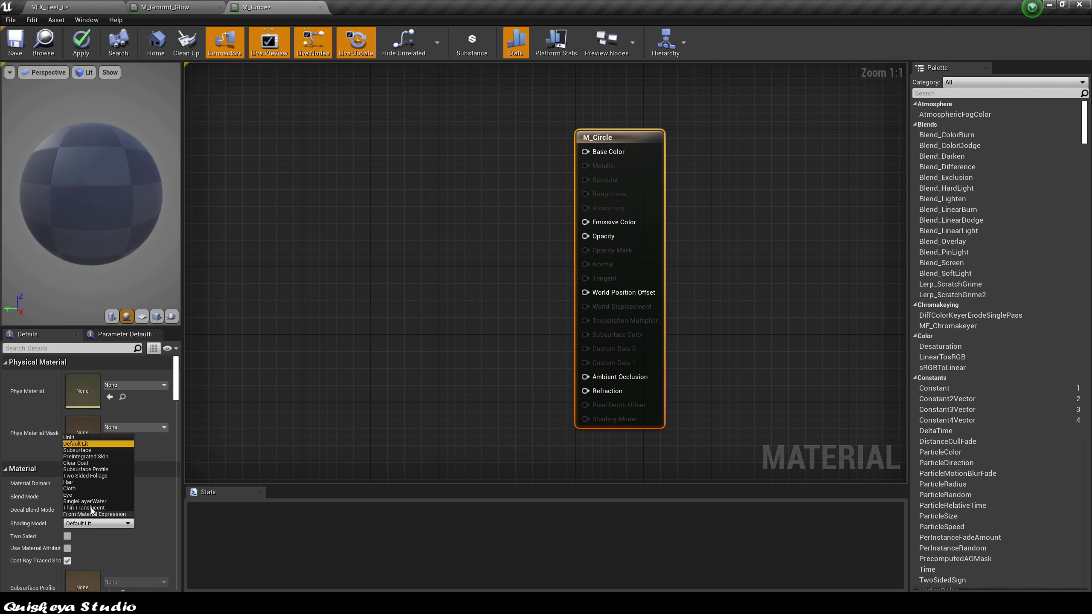
Make M_Circle Unlit and add a Particle Color node.
{"action": "left_click", "coordinate": [71, 437]}
{"action": "right_click_drag", "start_coordinate": [383, 289], "coordinate": [496, 316]}
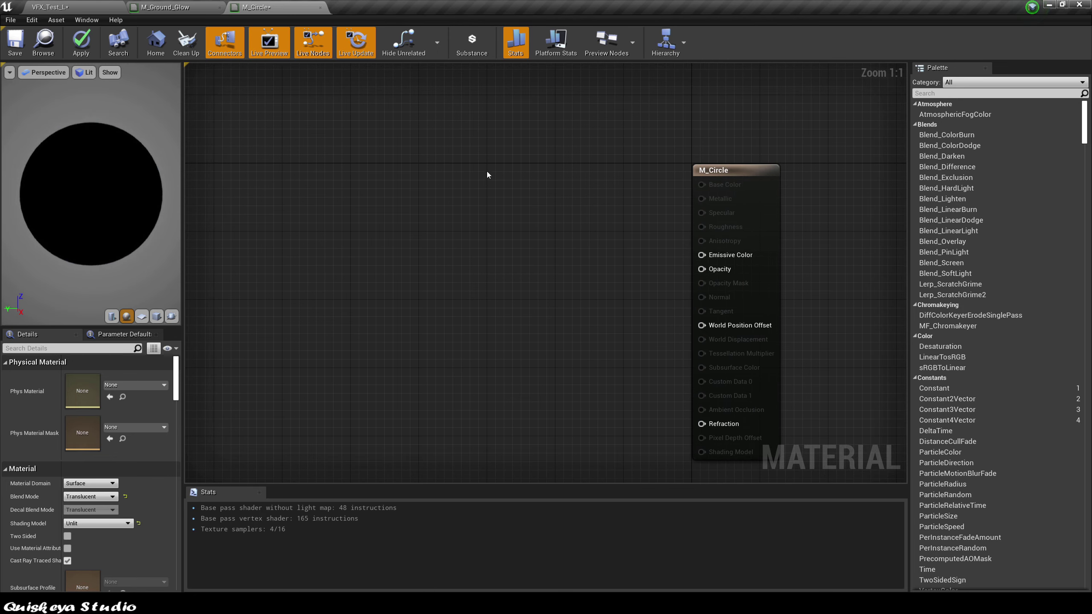
{"action": "right_click", "coordinate": [460, 189]}
{"action": "type", "text": "partic"}
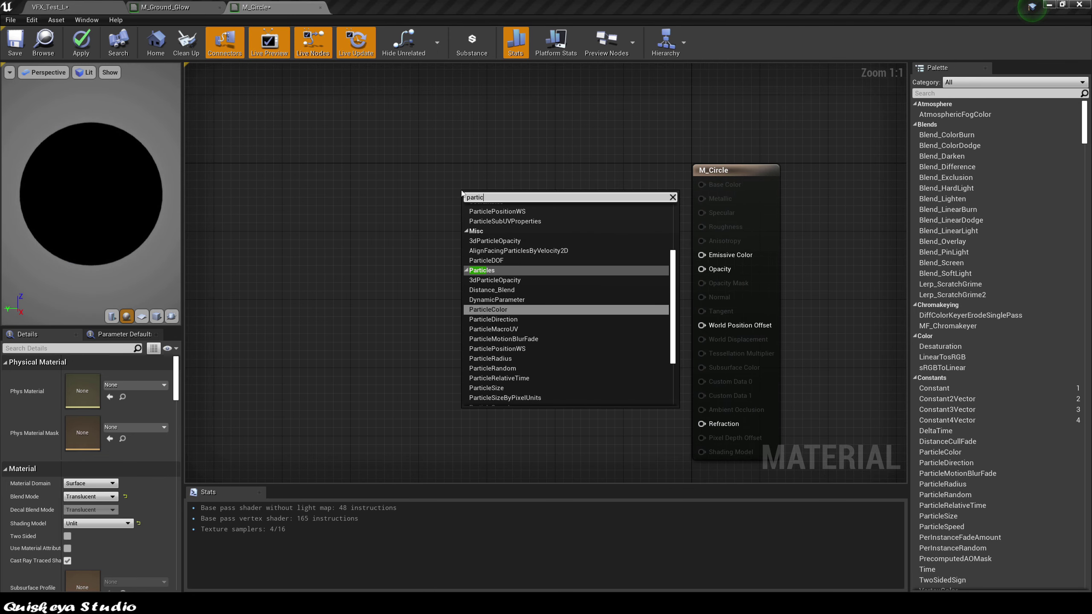
{"action": "key", "text": "Return"}
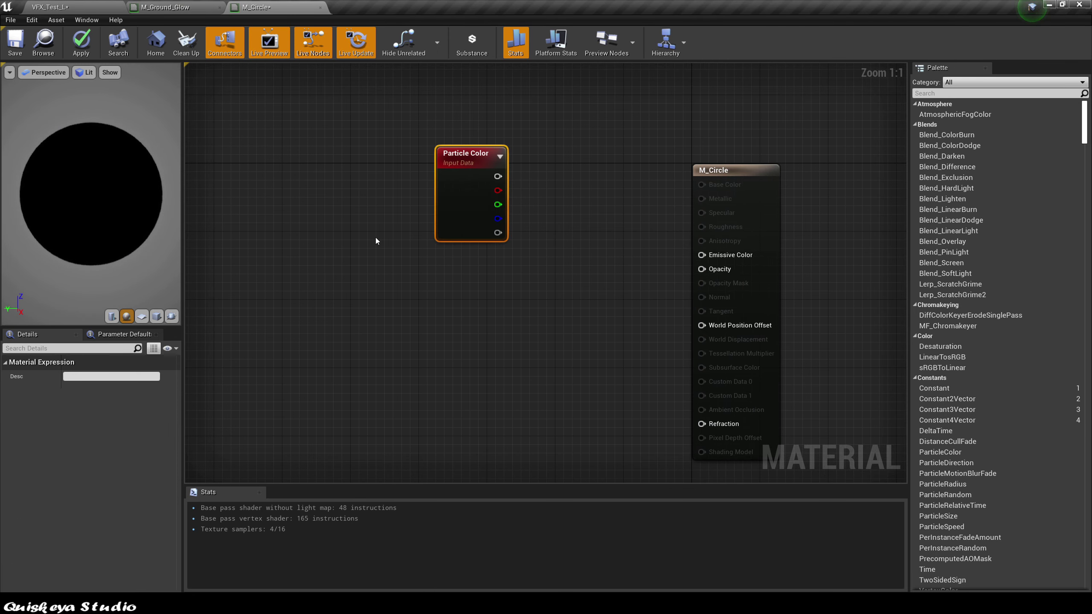
Add a TexCoord node and wire it into a new Multiply's A input.
{"action": "right_click_drag", "start_coordinate": [376, 238], "coordinate": [479, 202]}
{"action": "right_click_drag", "start_coordinate": [280, 255], "coordinate": [320, 246]}
{"action": "right_click", "coordinate": [307, 245]}
{"action": "type", "text": "tex"}
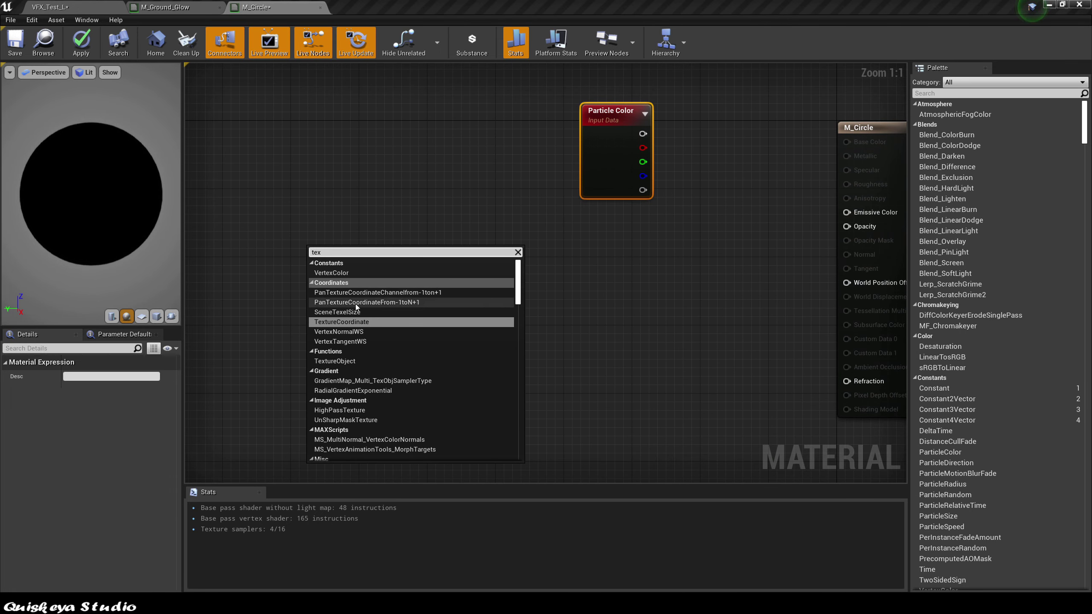
{"action": "left_click", "coordinate": [352, 321]}
{"action": "key", "text": "m"}
{"action": "left_click", "coordinate": [421, 263]}
{"action": "left_click_drag", "start_coordinate": [326, 264], "coordinate": [429, 283]}
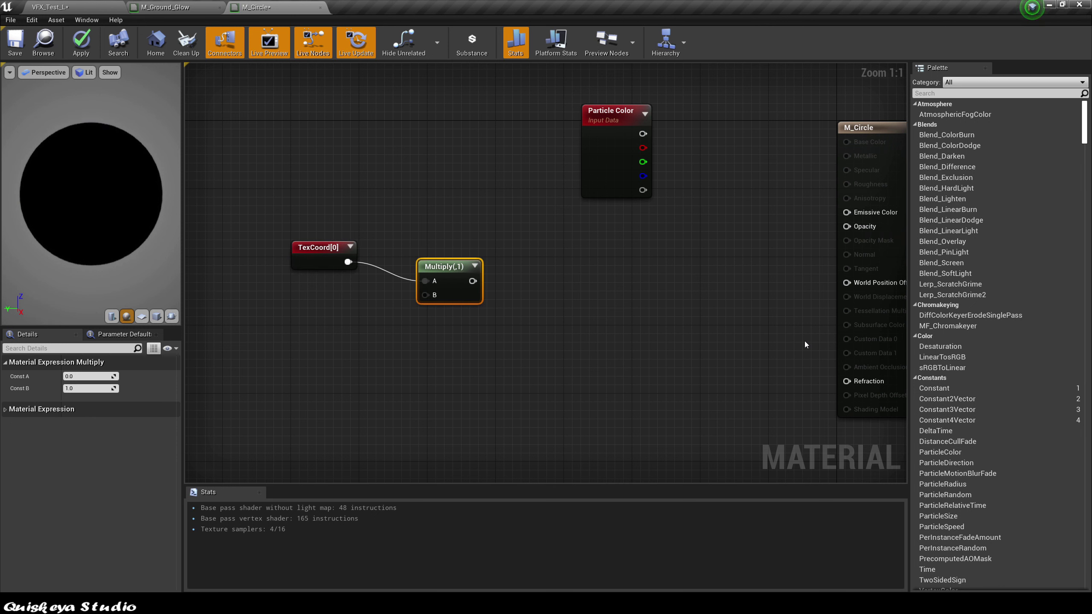
Add a Constant2Vector set to 1,1 and connect it to the Multiply's B input.
{"action": "left_click_drag", "start_coordinate": [953, 400], "coordinate": [426, 295]}
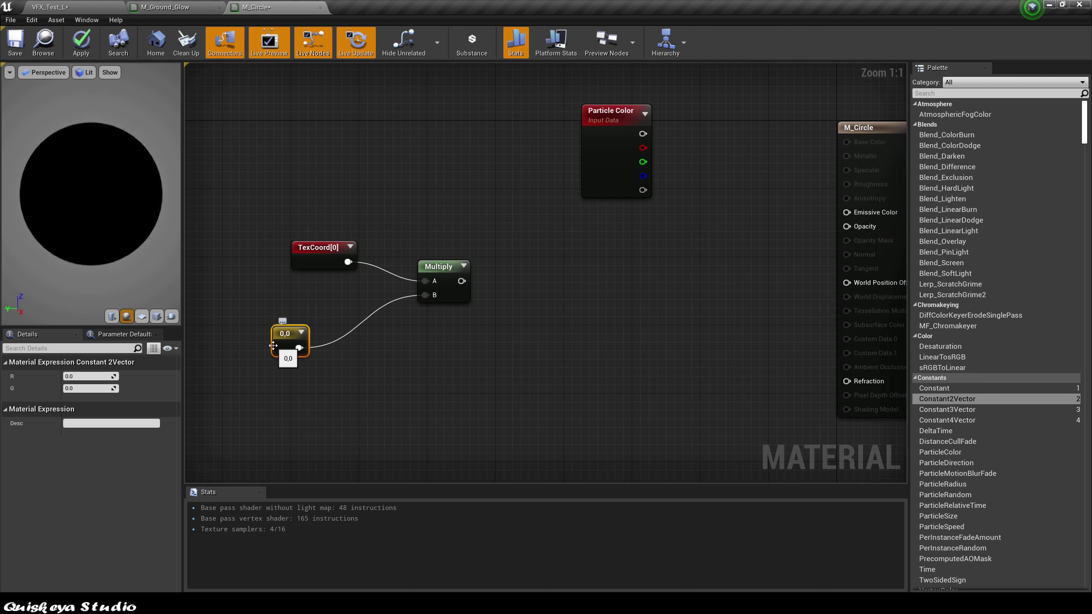
{"action": "left_click_drag", "start_coordinate": [275, 344], "coordinate": [294, 326]}
{"action": "left_click", "coordinate": [91, 376]}
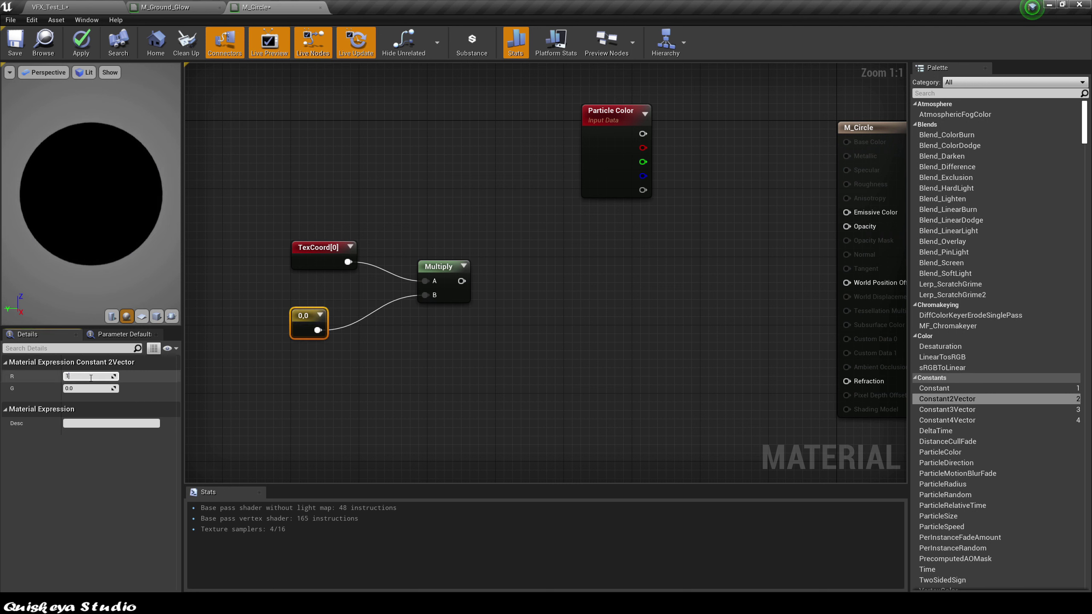
{"action": "left_click", "coordinate": [91, 390]}
{"action": "type", "text": "1"}
{"action": "left_click", "coordinate": [341, 379]}
{"action": "mouse_move", "coordinate": [317, 330]}
{"action": "left_mouse_down"}
{"action": "mouse_move", "coordinate": [335, 313]}
{"action": "mouse_move", "coordinate": [316, 309]}
{"action": "left_mouse_up"}
{"action": "key", "text": "Escape"}
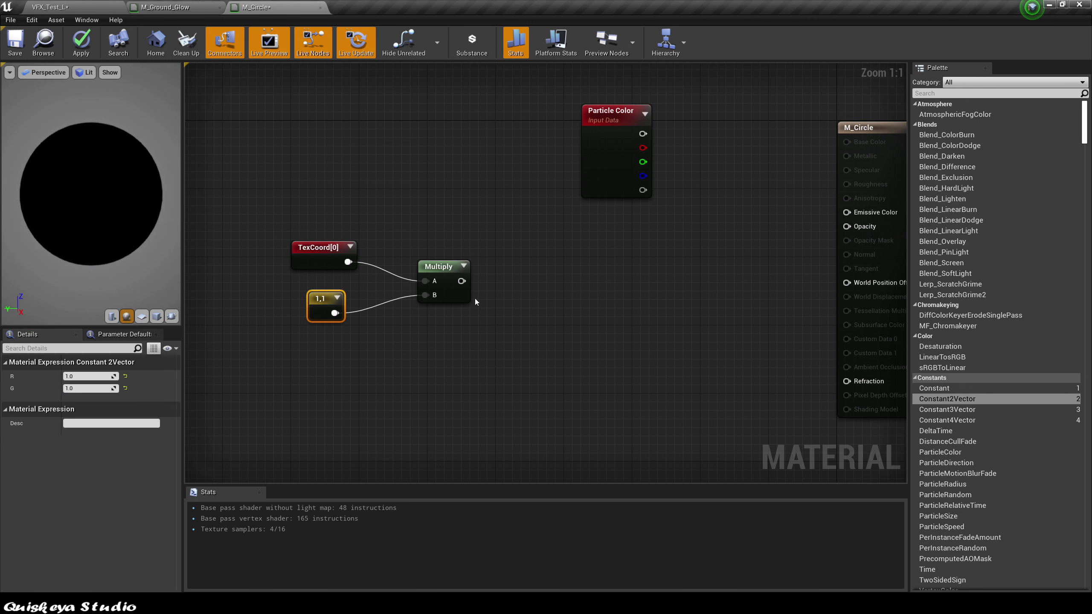
Add a Texture Sample node to M_Circle's graph.
{"action": "right_click", "coordinate": [517, 265]}
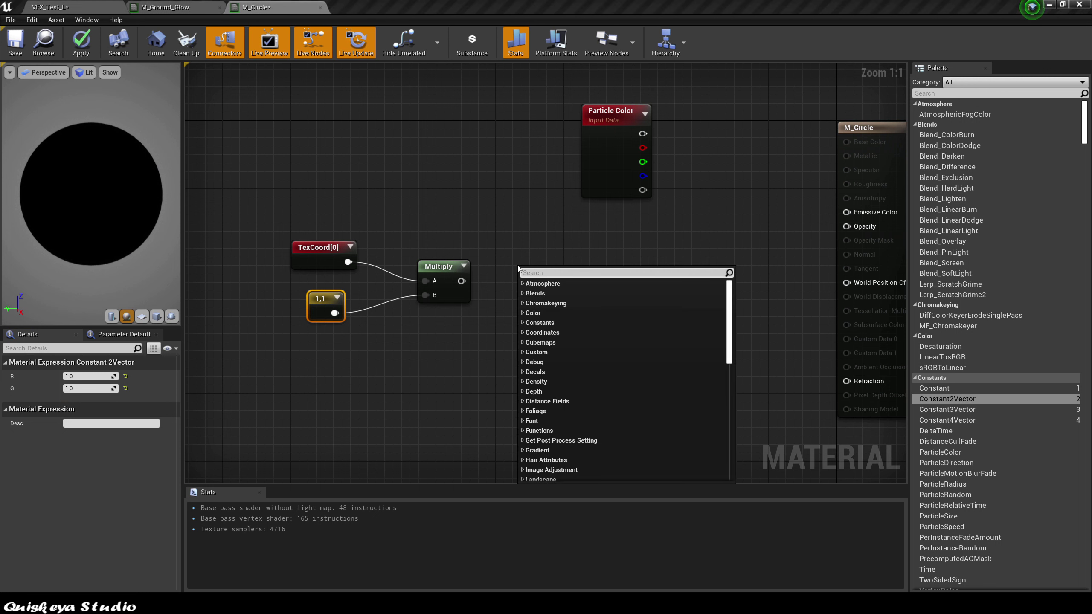
{"action": "type", "text": "text"}
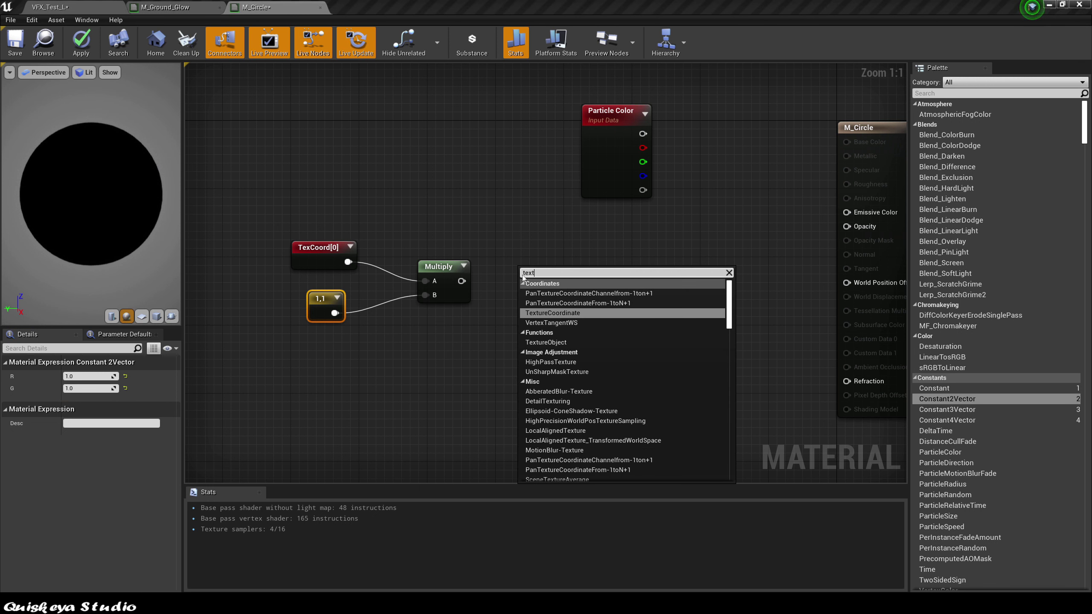
{"action": "left_click", "coordinate": [529, 264]}
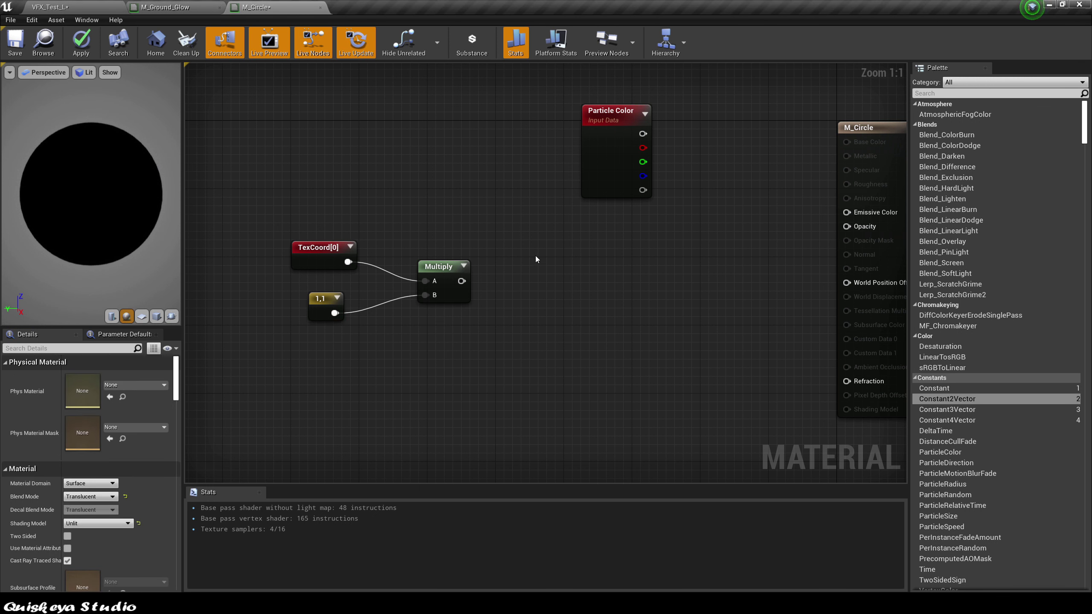
{"action": "left_click", "coordinate": [535, 256]}
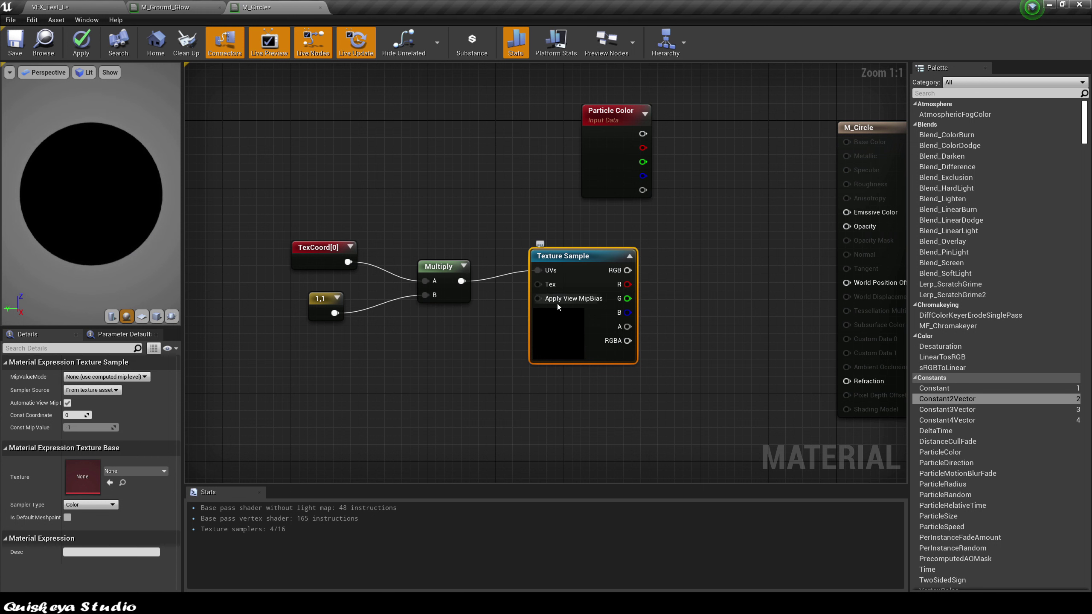
Select VFX_textures_02 in the Assets folder and assign it to the Texture Sample.
{"action": "left_click", "coordinate": [107, 8]}
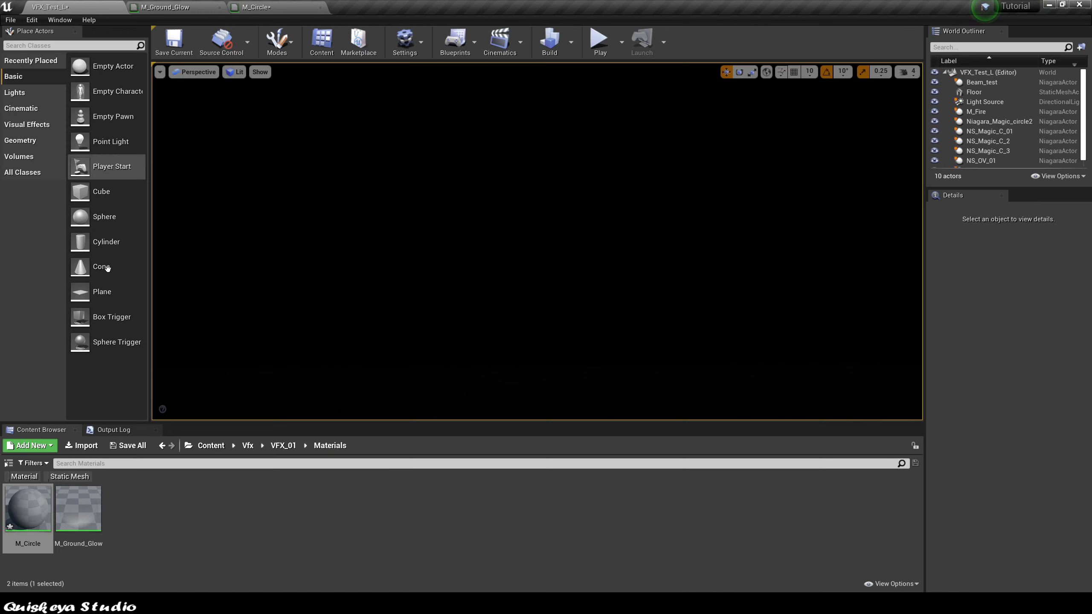
{"action": "double_click", "coordinate": [28, 507]}
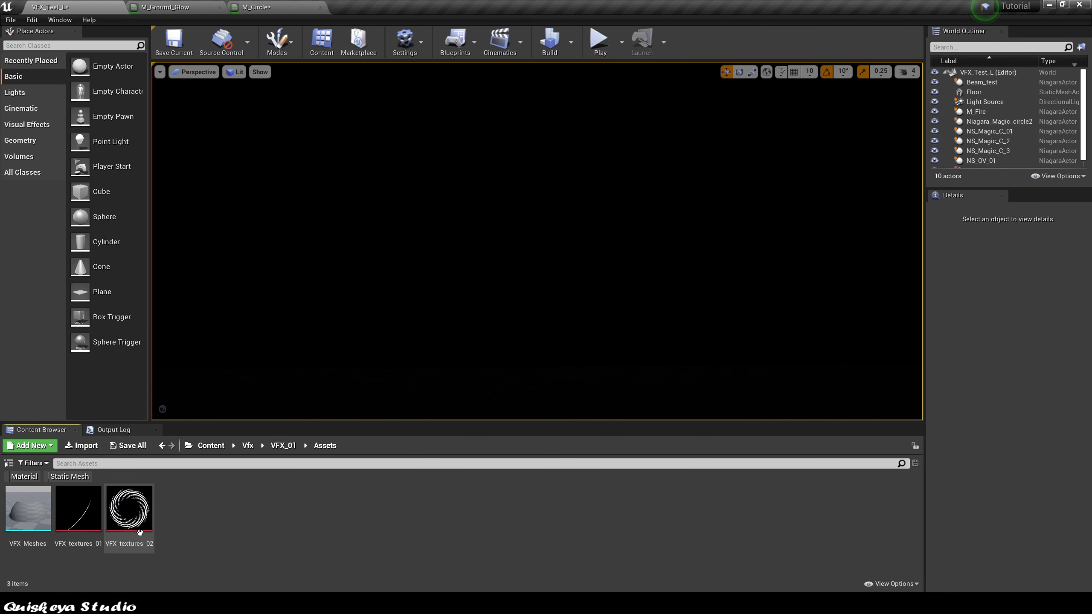
{"action": "left_click", "coordinate": [129, 508]}
{"action": "left_click", "coordinate": [271, 4]}
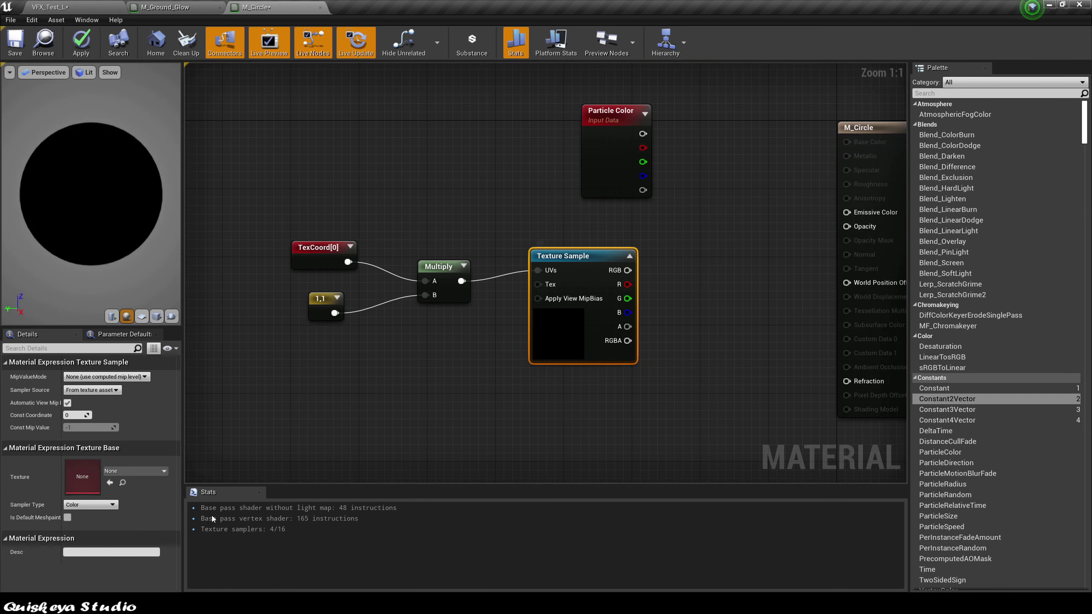
{"action": "left_click", "coordinate": [110, 482]}
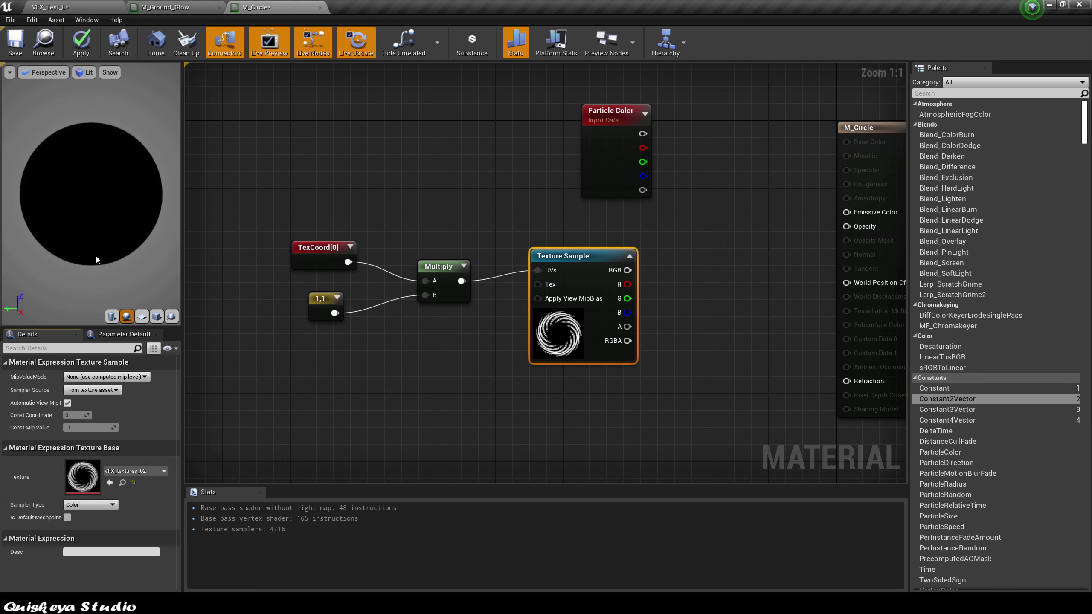
{"action": "right_click_drag", "start_coordinate": [452, 408], "coordinate": [411, 404]}
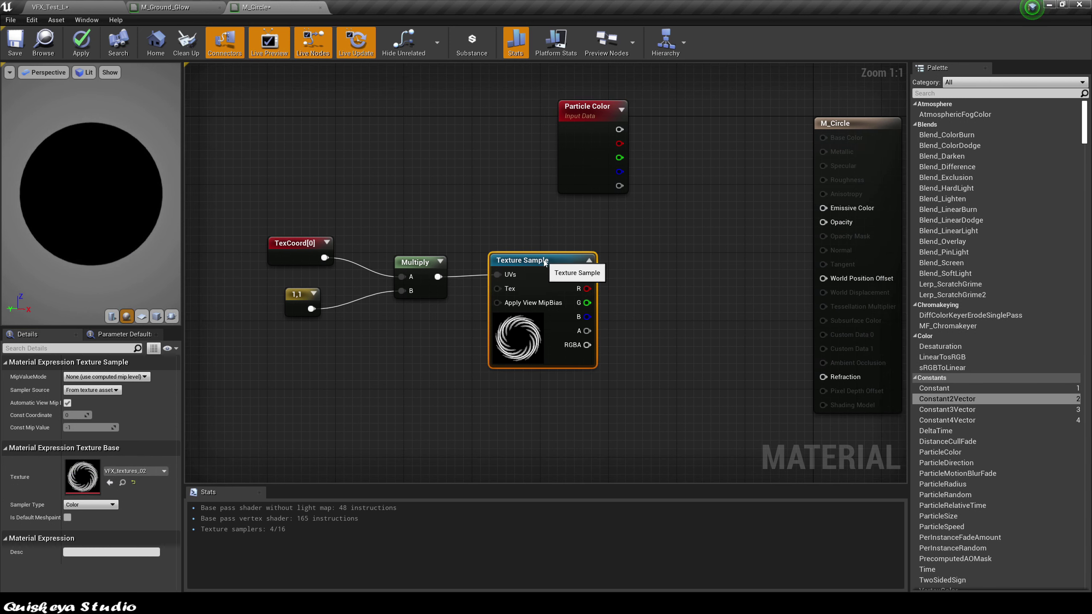
{"action": "left_click_drag", "start_coordinate": [624, 297], "coordinate": [624, 298]}
Attach a Power node to the Texture Sample's alpha with Const Exponent 3, placed beside the sample.
{"action": "left_click", "coordinate": [610, 317]}
{"action": "left_click_drag", "start_coordinate": [587, 331], "coordinate": [623, 331]}
{"action": "type", "text": "pow"}
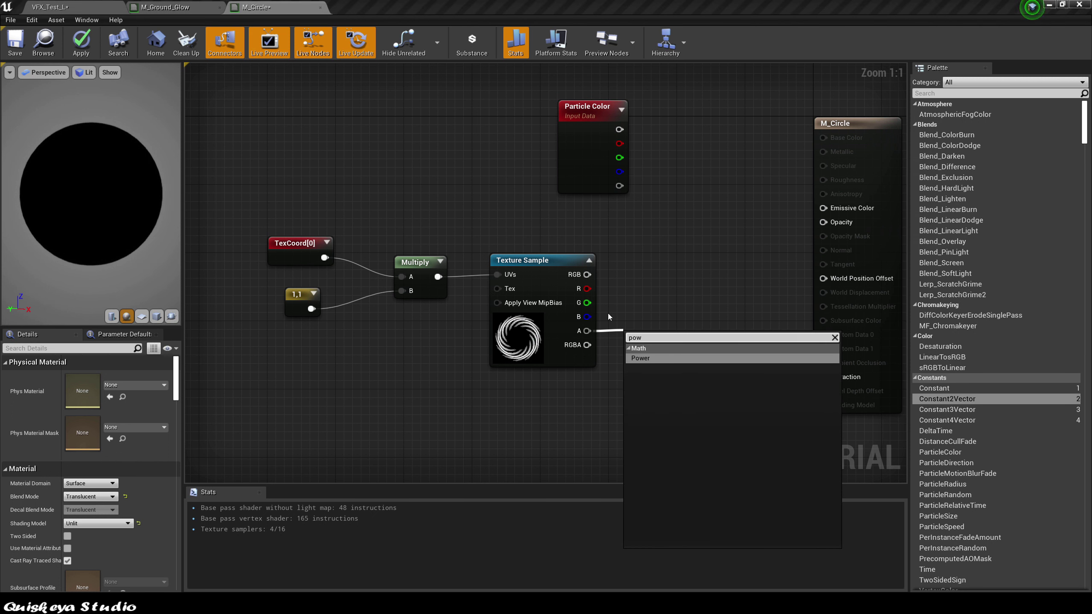
{"action": "left_click", "coordinate": [640, 361]}
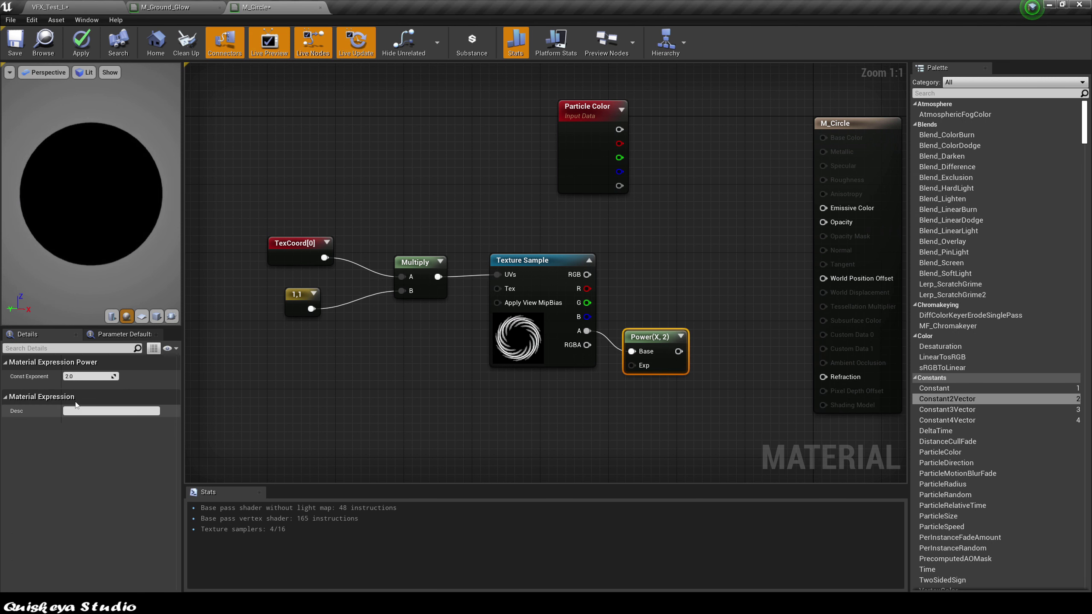
{"action": "left_click", "coordinate": [79, 376]}
{"action": "key", "text": "Return"}
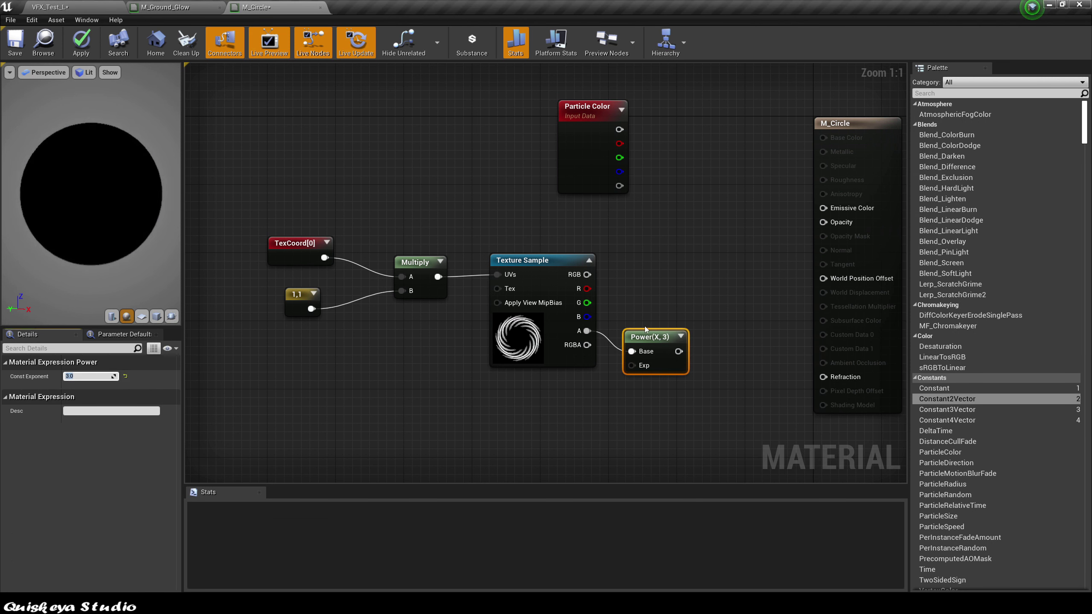
{"action": "left_click_drag", "start_coordinate": [662, 331], "coordinate": [653, 313]}
{"action": "right_click_drag", "start_coordinate": [760, 331], "coordinate": [762, 323]}
{"action": "right_click_drag", "start_coordinate": [384, 403], "coordinate": [428, 347]}
Add a Time node and a Panner node to the M_Circle graph.
{"action": "right_click", "coordinate": [301, 378]}
{"action": "type", "text": "time"}
{"action": "key", "text": "Return"}
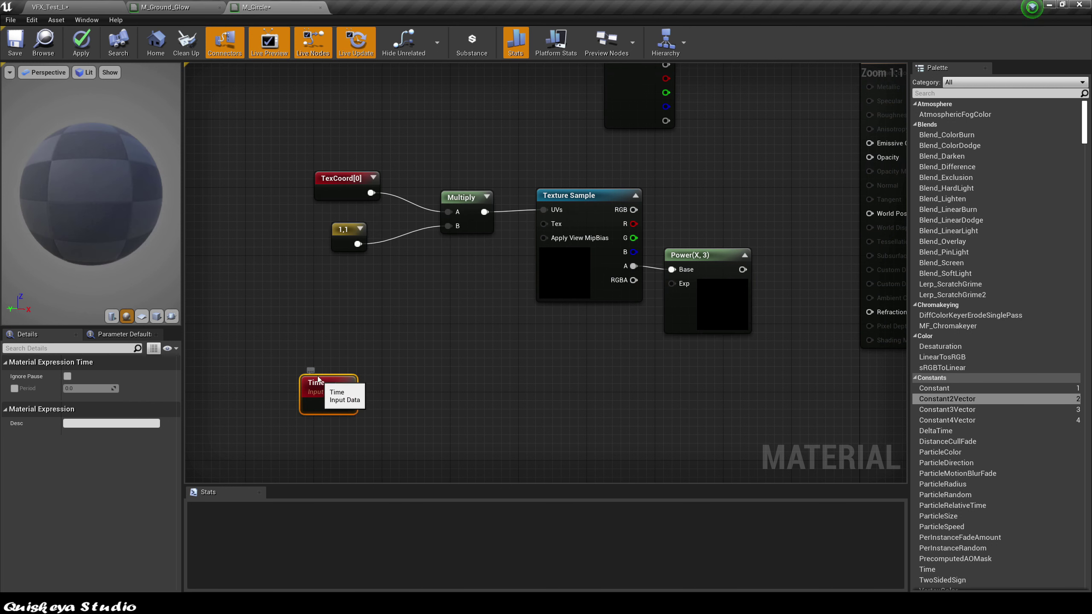
{"action": "right_click", "coordinate": [396, 377]}
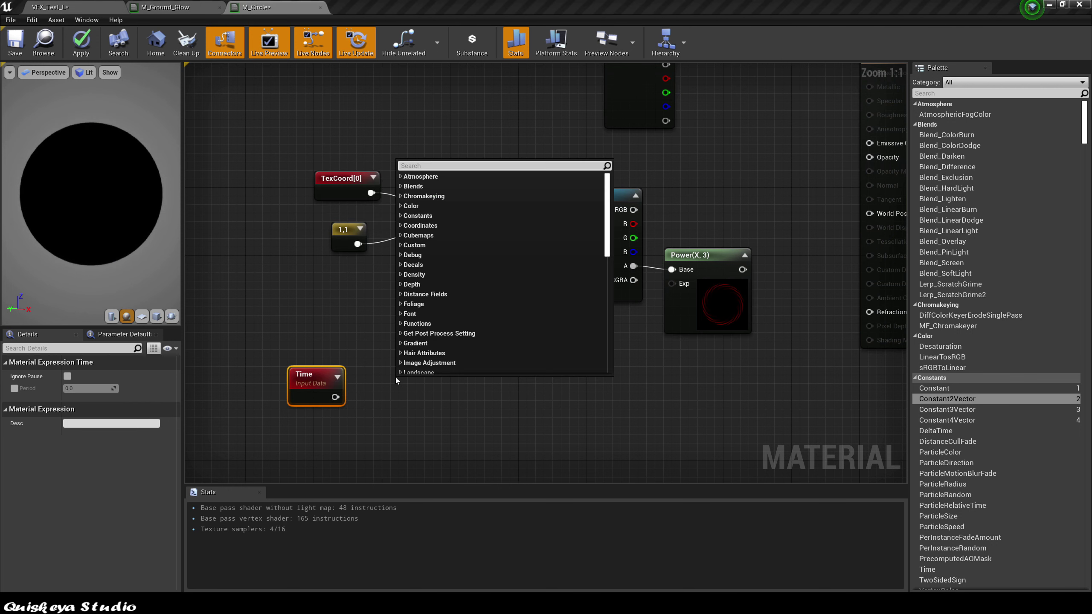
{"action": "type", "text": "pann"}
{"action": "left_click", "coordinate": [405, 187]}
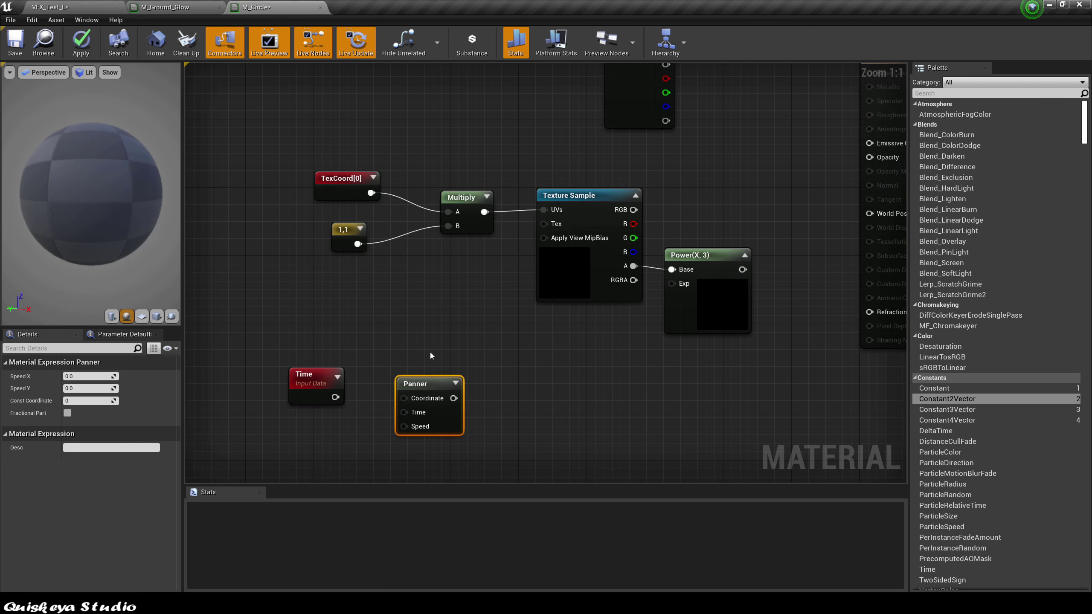
{"action": "left_click_drag", "start_coordinate": [440, 380], "coordinate": [459, 380]}
{"action": "right_click_drag", "start_coordinate": [439, 365], "coordinate": [449, 337]}
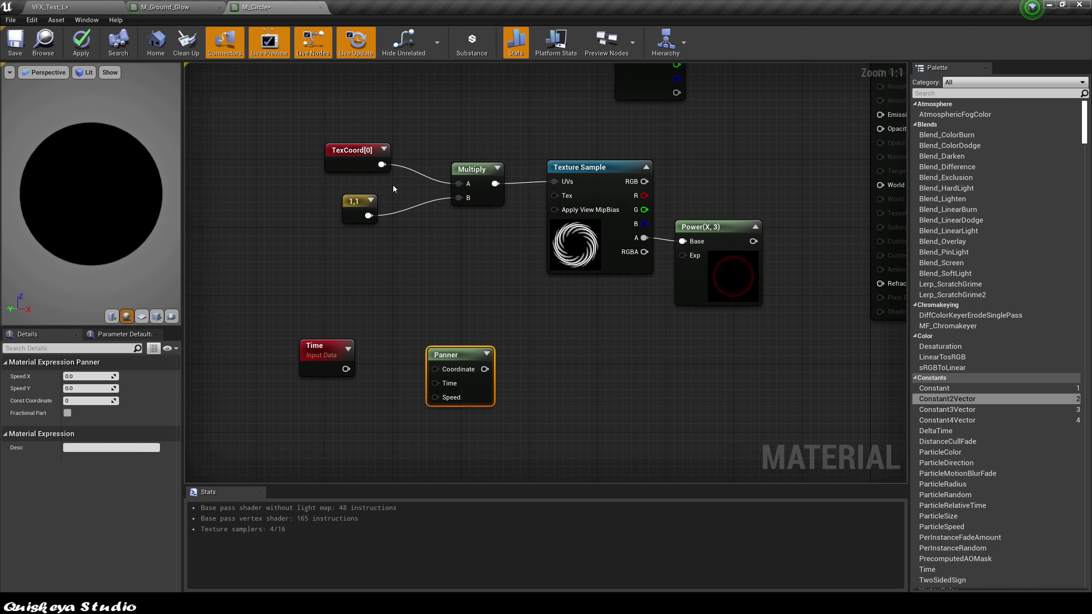
Multiply TexCoord by a Const B of 2.
{"action": "left_click_drag", "start_coordinate": [381, 164], "coordinate": [408, 262]}
{"action": "type", "text": "mul"}
{"action": "key", "text": "Return"}
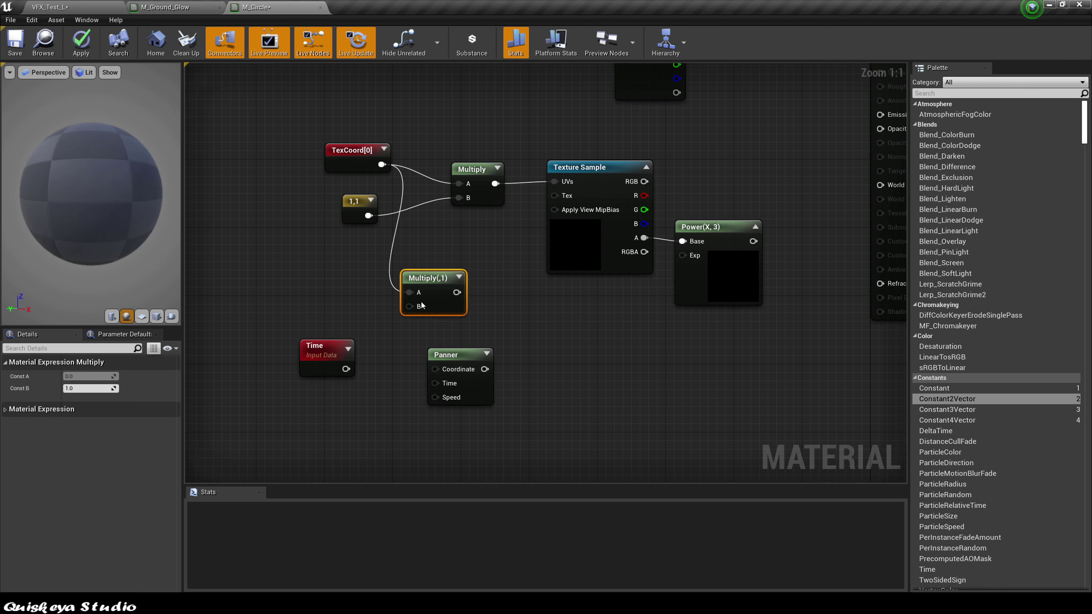
{"action": "left_click_drag", "start_coordinate": [421, 306], "coordinate": [403, 313]}
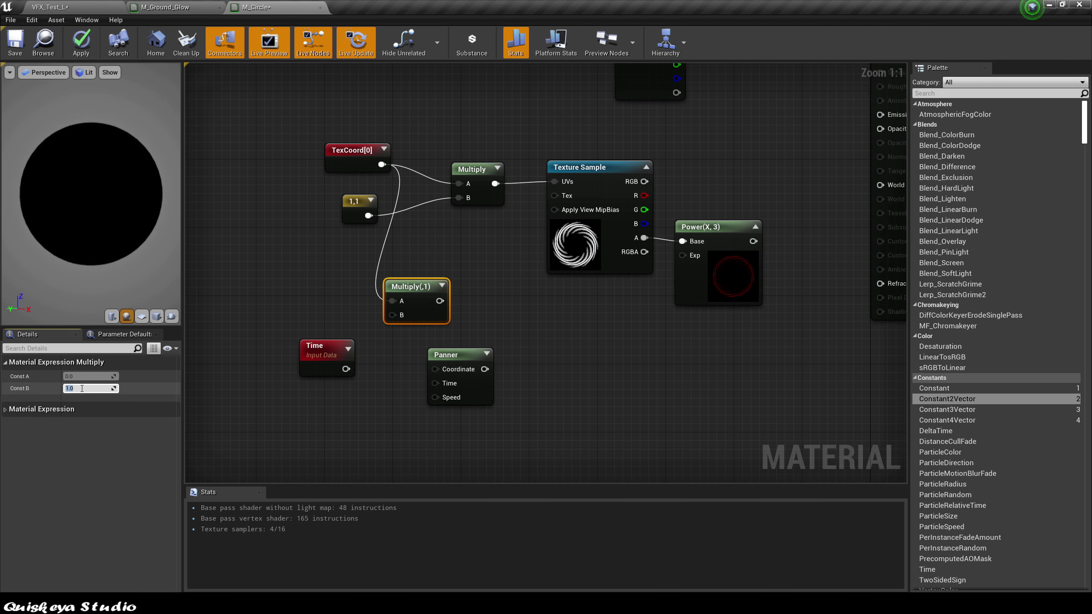
{"action": "key", "text": "Return"}
Wire the Multiply and Time into the Panner and set Speed X to -1.
{"action": "left_click_drag", "start_coordinate": [431, 317], "coordinate": [493, 343]}
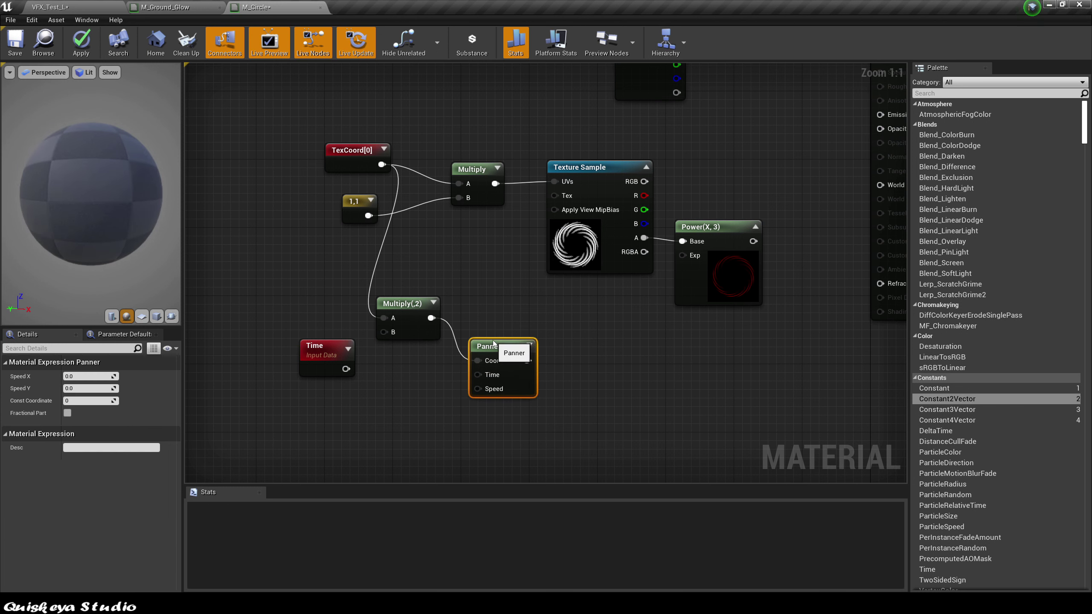
{"action": "left_click_drag", "start_coordinate": [345, 368], "coordinate": [478, 374]}
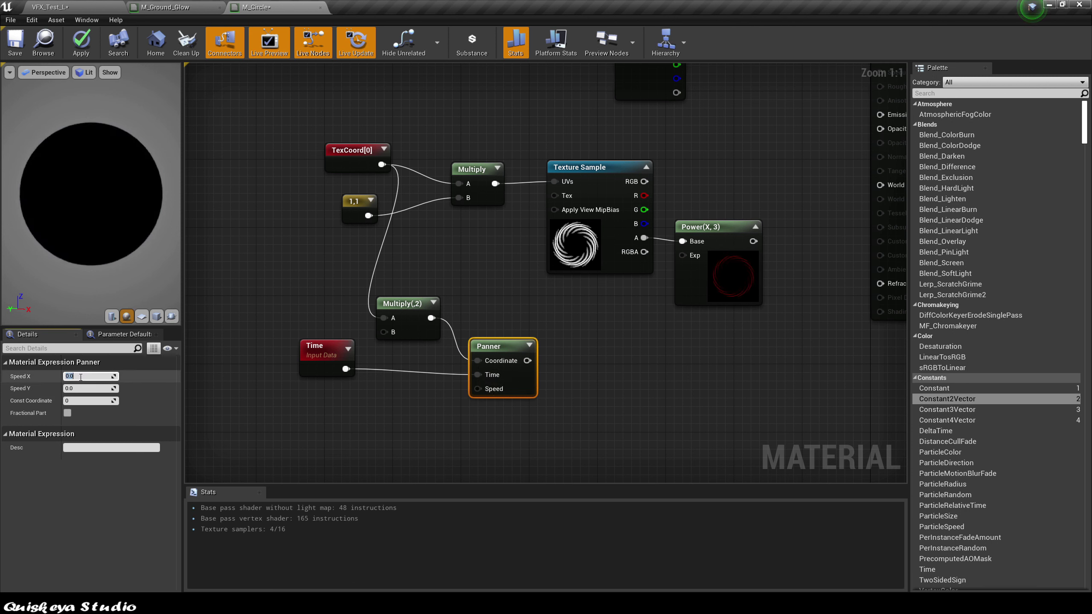
{"action": "key", "text": "Return"}
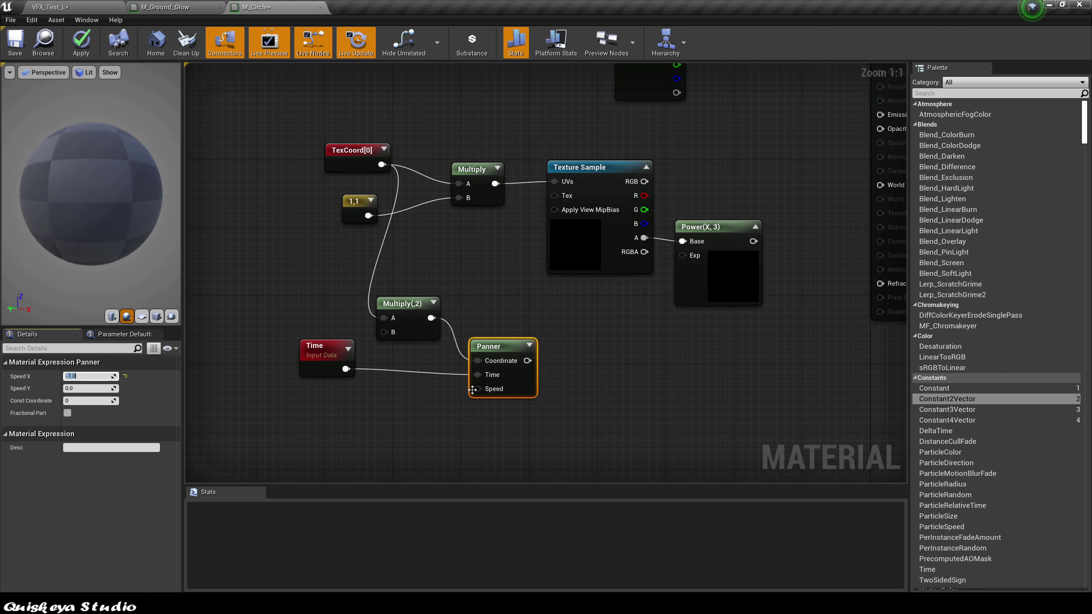
{"action": "right_click_drag", "start_coordinate": [573, 359], "coordinate": [542, 355]}
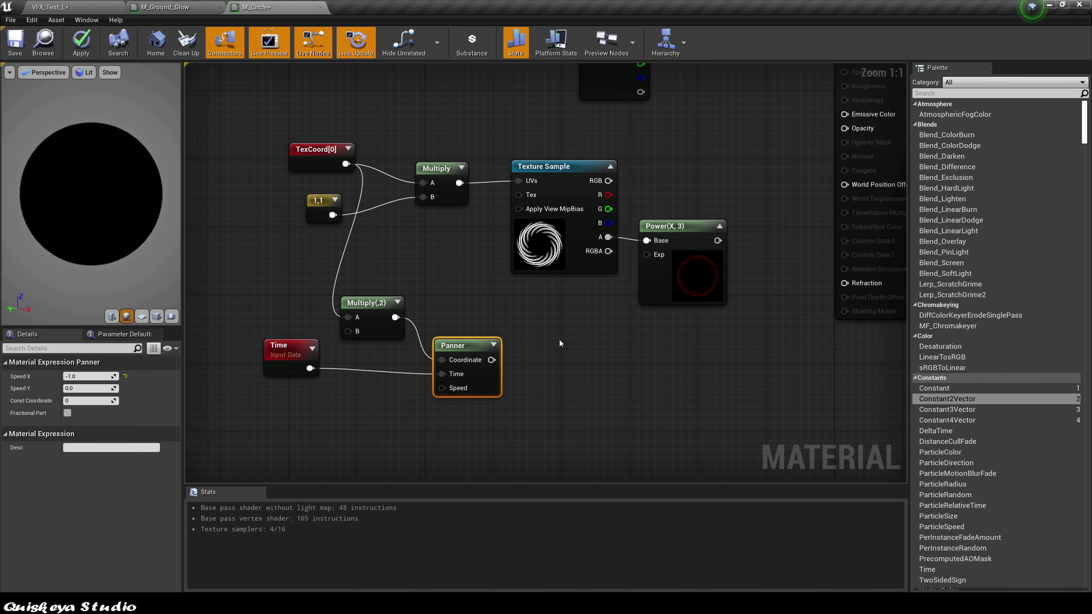
Place a new Texture Sample node and assign T_VFX_Noise_1 as its texture.
{"action": "left_click", "coordinate": [559, 340]}
{"action": "left_click_drag", "start_coordinate": [579, 361], "coordinate": [555, 348]}
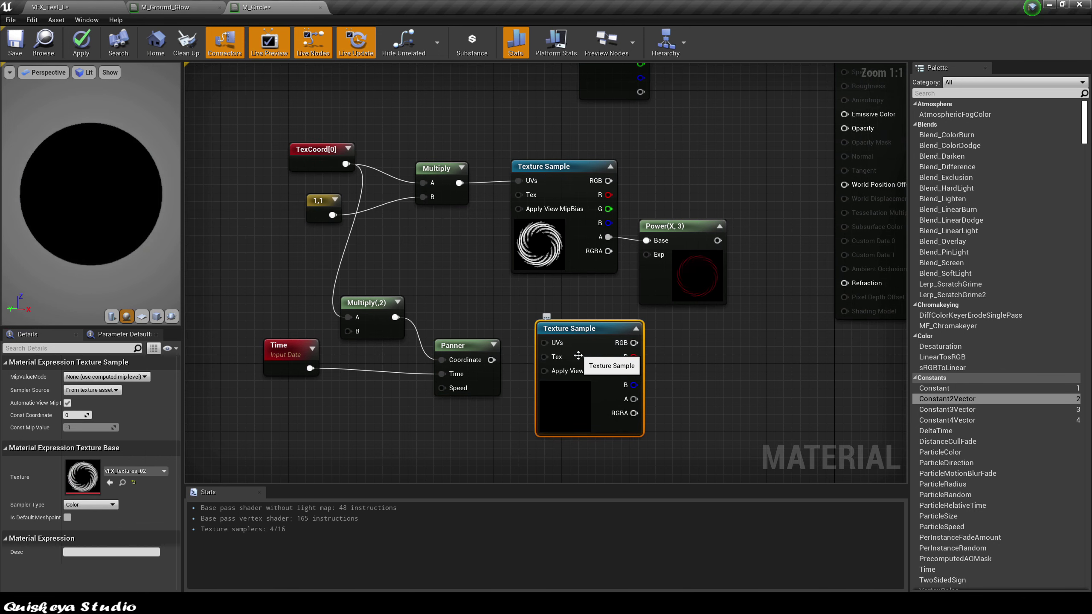
{"action": "left_click", "coordinate": [121, 470]}
{"action": "type", "text": "noise"}
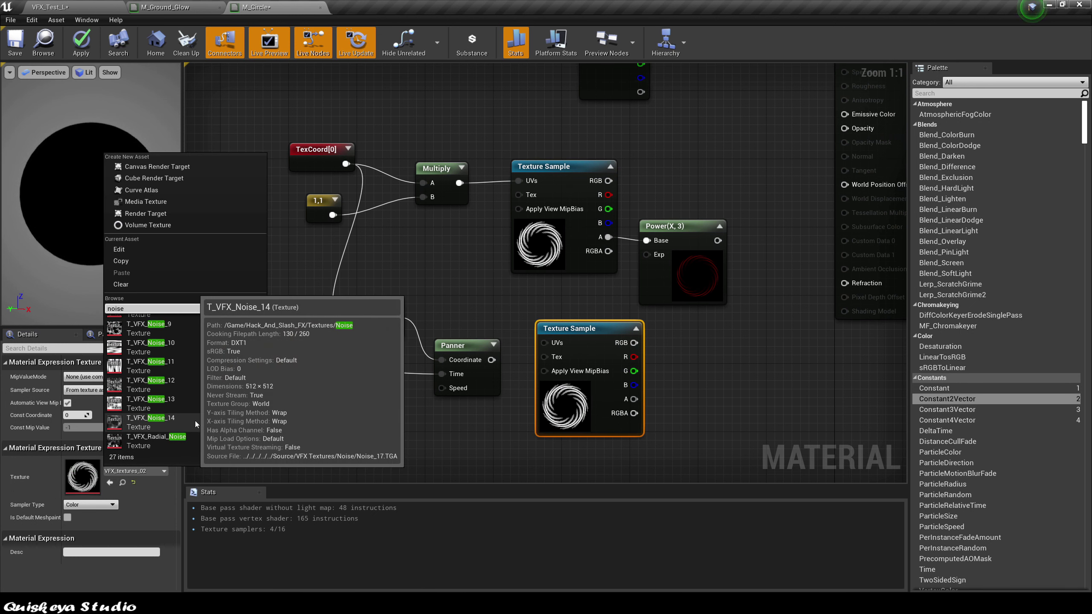
{"action": "scroll", "coordinate": [201, 406], "scroll_direction": "up", "scroll_amount": 5}
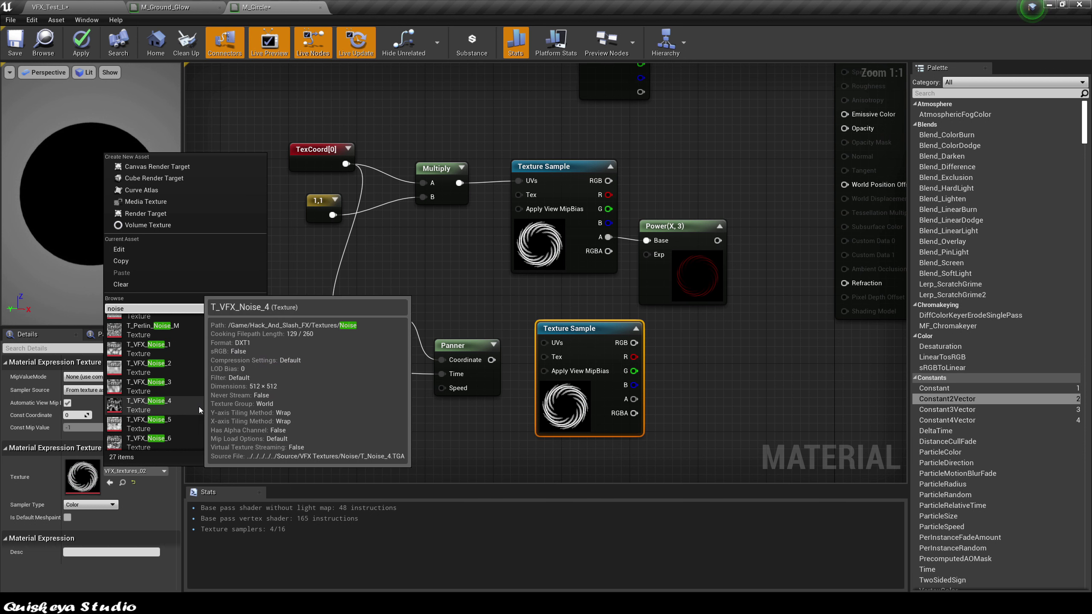
{"action": "scroll", "coordinate": [195, 382], "scroll_direction": "up", "scroll_amount": 1}
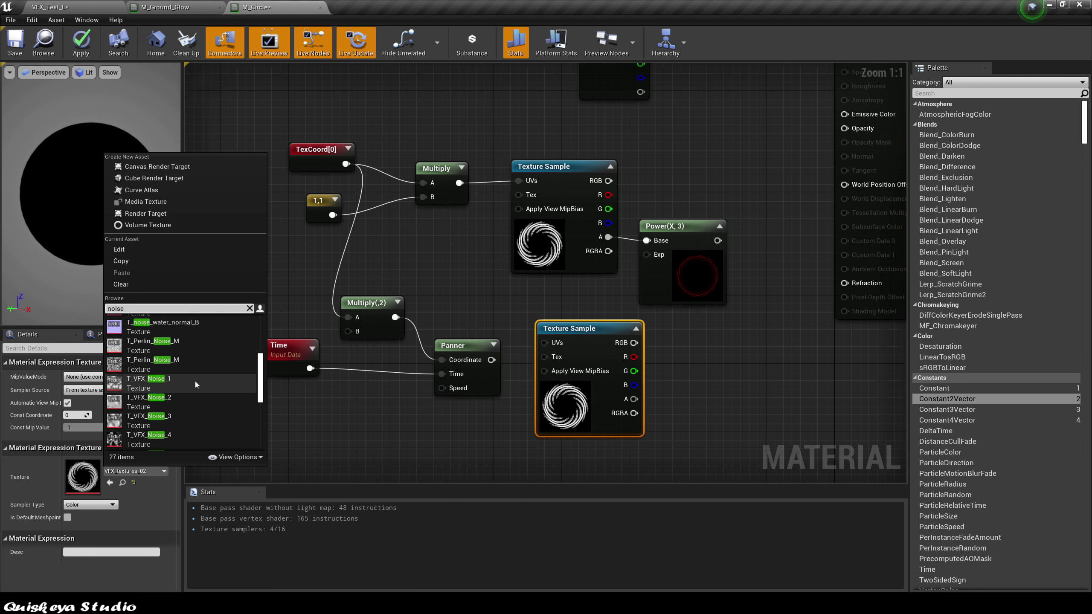
{"action": "left_click", "coordinate": [195, 380]}
Connect the Panner output into the noise sample's UVs.
{"action": "right_click_drag", "start_coordinate": [507, 416], "coordinate": [463, 409]}
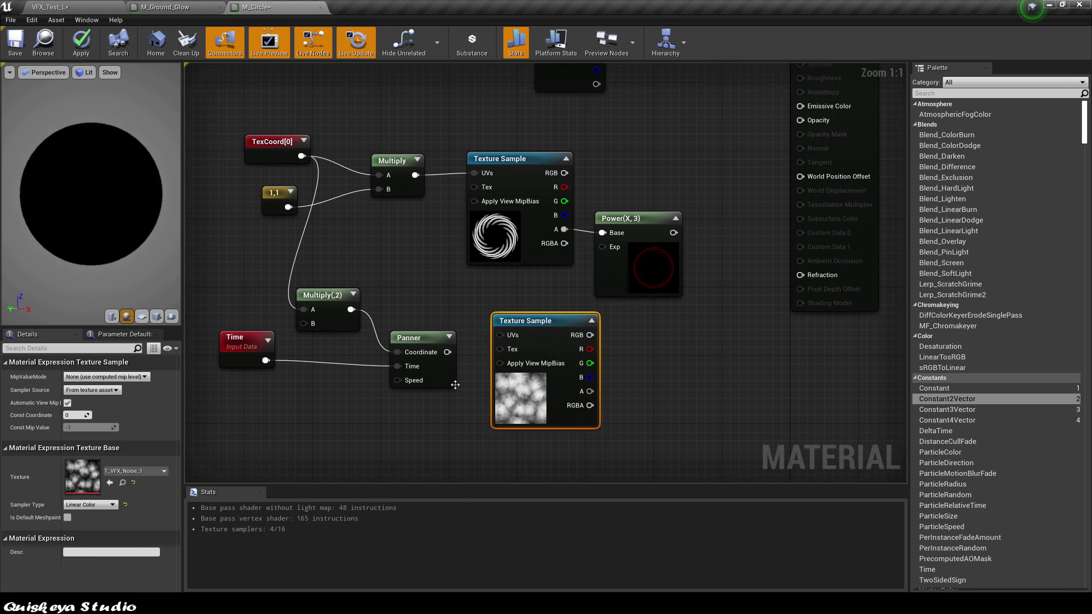
{"action": "left_click_drag", "start_coordinate": [496, 335], "coordinate": [496, 336]}
{"action": "right_click_drag", "start_coordinate": [482, 400], "coordinate": [436, 377]}
{"action": "right_click_drag", "start_coordinate": [519, 309], "coordinate": [496, 323]}
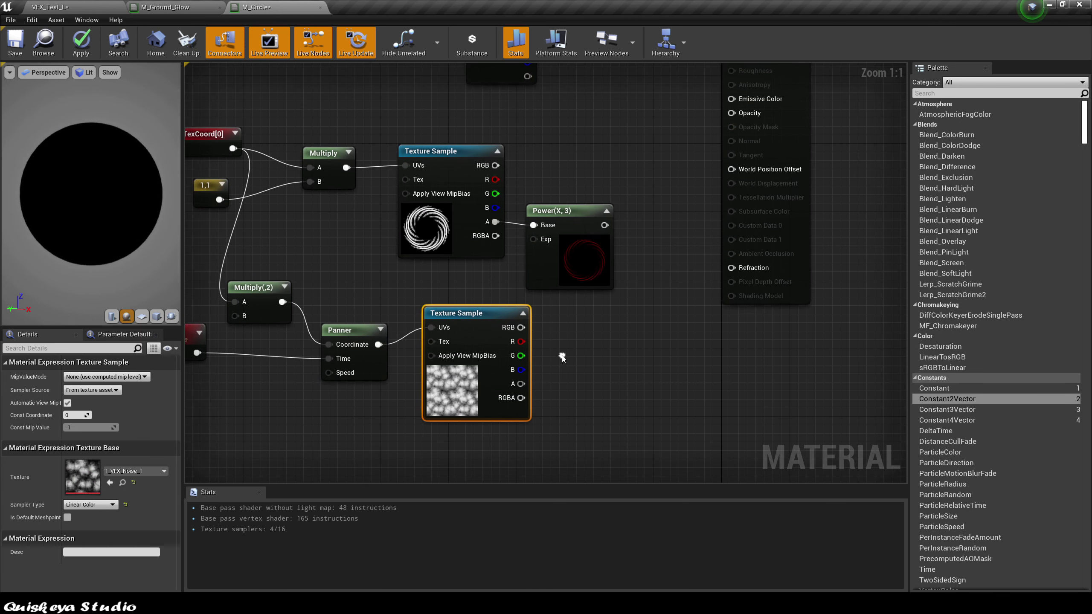
{"action": "left_click_drag", "start_coordinate": [521, 327], "coordinate": [552, 334]}
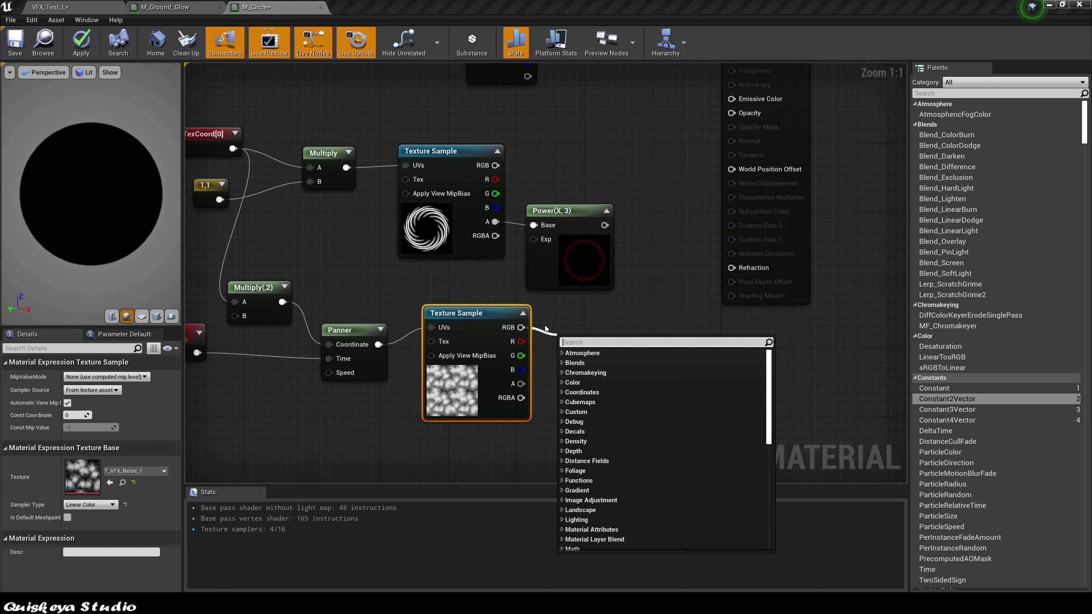
Square the noise RGB with Power(X, 2) and multiply it by the Power(X, 3) ring.
{"action": "type", "text": "pow"}
{"action": "left_click", "coordinate": [587, 362]}
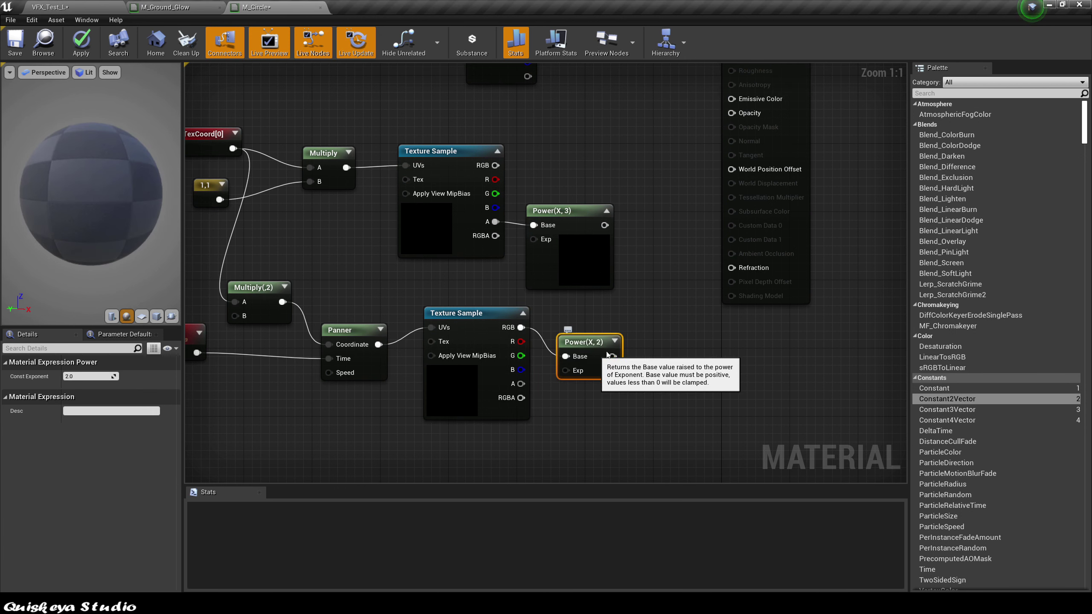
{"action": "left_click_drag", "start_coordinate": [622, 344], "coordinate": [616, 341]}
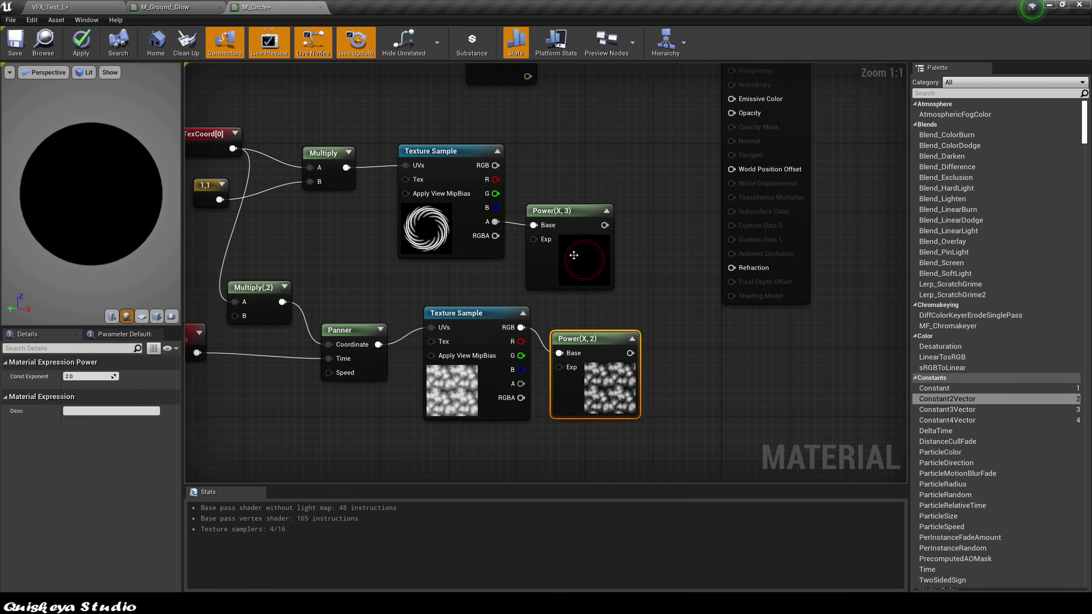
{"action": "right_click_drag", "start_coordinate": [656, 241], "coordinate": [658, 243]}
{"action": "left_click_drag", "start_coordinate": [606, 227], "coordinate": [651, 259]}
{"action": "type", "text": "multiply"}
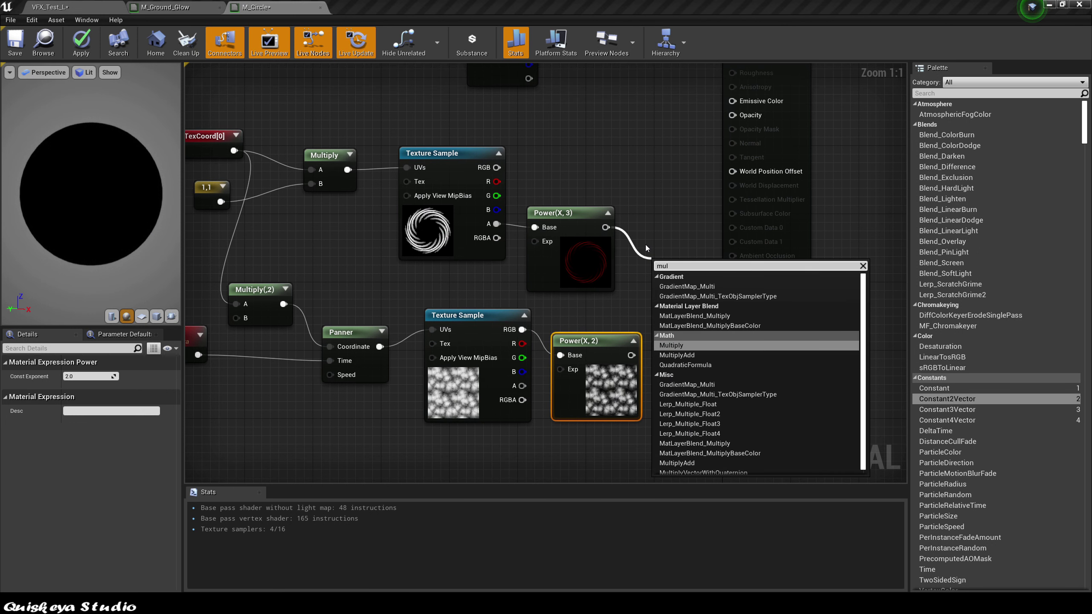
{"action": "left_click", "coordinate": [669, 346]}
{"action": "left_click_drag", "start_coordinate": [630, 354], "coordinate": [659, 294]}
{"action": "right_click_drag", "start_coordinate": [700, 268], "coordinate": [656, 322]}
{"action": "left_click", "coordinate": [699, 304]}
{"action": "left_click", "coordinate": [792, 295]}
{"action": "left_click_drag", "start_coordinate": [652, 321], "coordinate": [645, 302]}
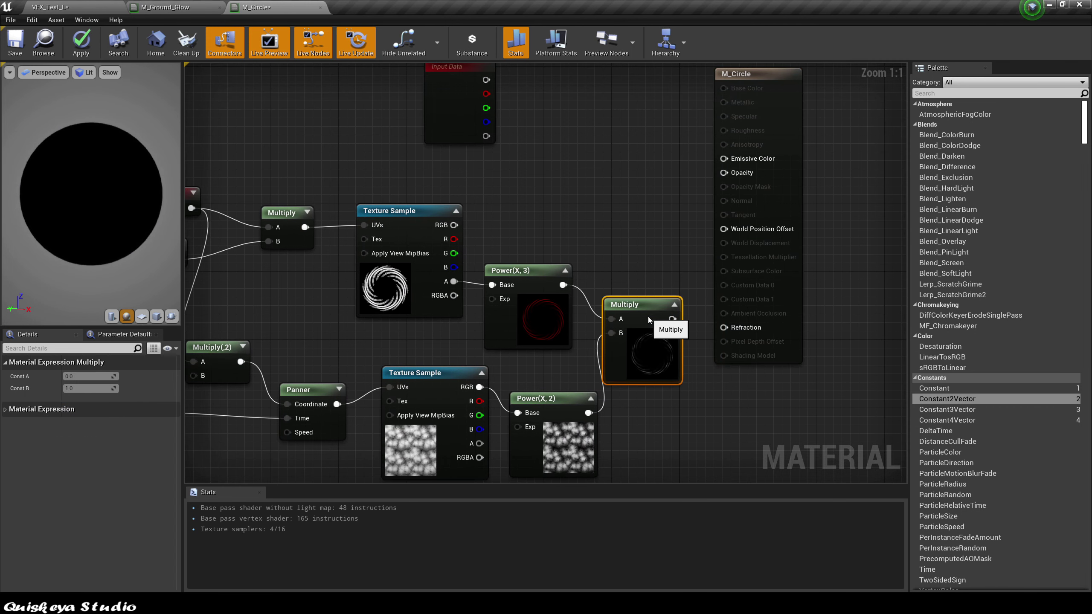
Multiply the mask by Particle Color alpha into Opacity, and wire Particle Color to Emissive.
{"action": "left_click", "coordinate": [602, 188]}
{"action": "left_click_drag", "start_coordinate": [488, 137], "coordinate": [611, 208]}
{"action": "left_click_drag", "start_coordinate": [673, 318], "coordinate": [612, 223]}
{"action": "left_click", "coordinate": [640, 253]}
{"action": "right_click_drag", "start_coordinate": [640, 253], "coordinate": [649, 322]}
{"action": "left_click_drag", "start_coordinate": [657, 276], "coordinate": [731, 241]}
{"action": "left_click_drag", "start_coordinate": [494, 148], "coordinate": [732, 226]}
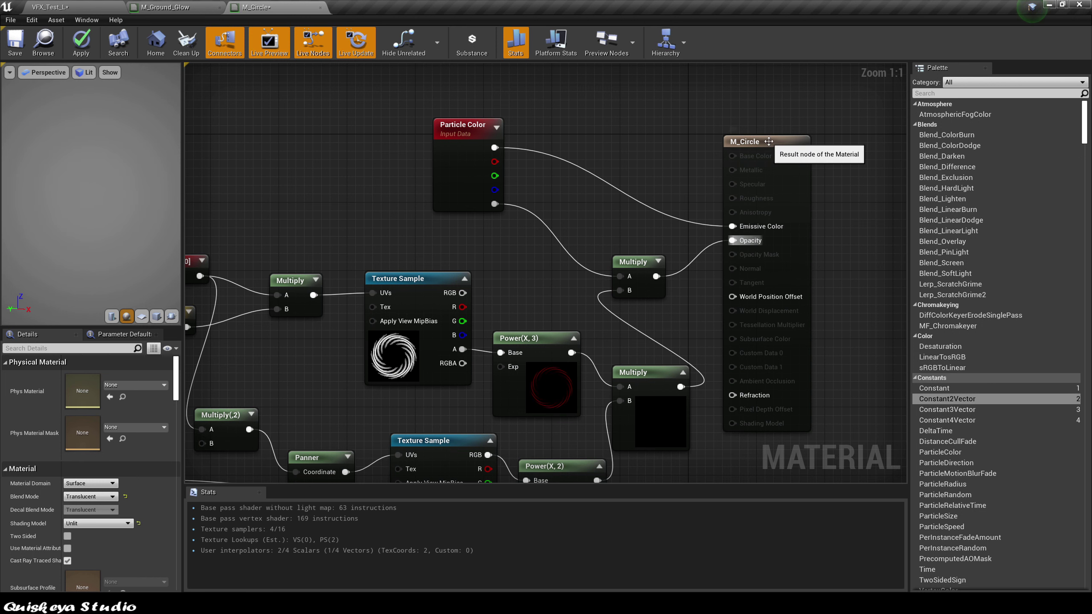
Make M_Circle two-sided, preview it on a plane, and save.
{"action": "left_click", "coordinate": [748, 142]}
{"action": "left_click", "coordinate": [67, 536]}
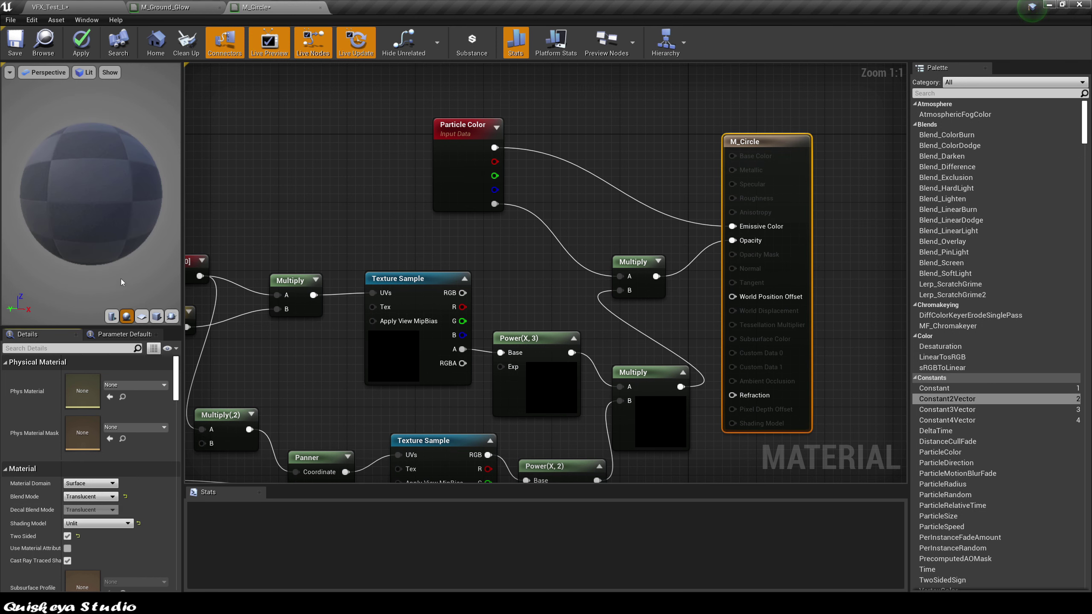
{"action": "left_click", "coordinate": [142, 316]}
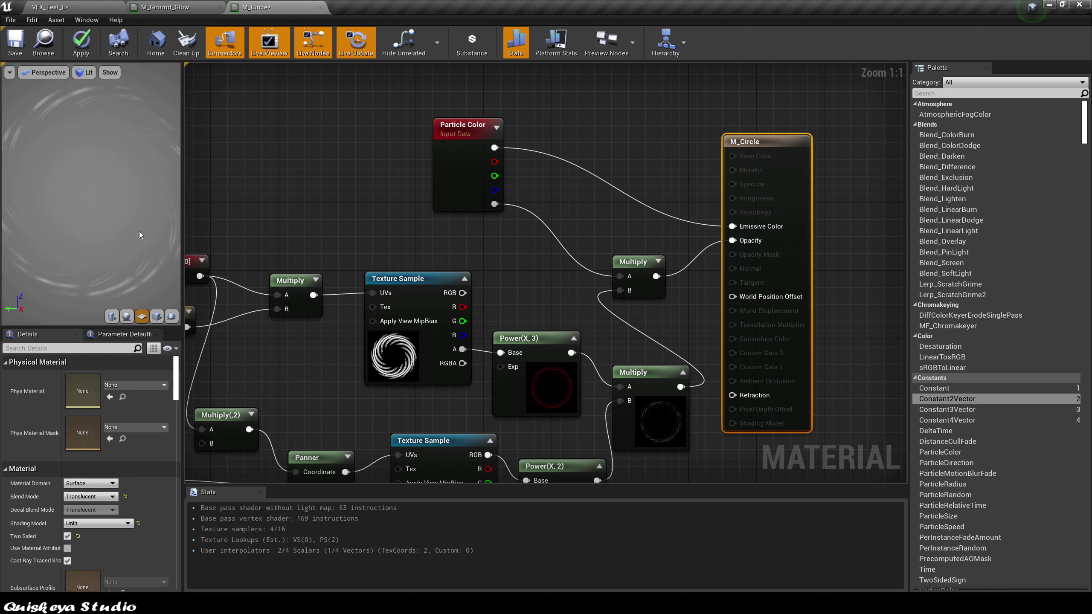
{"action": "scroll", "coordinate": [137, 228], "scroll_direction": "down", "scroll_amount": 5}
{"action": "left_click_drag", "start_coordinate": [137, 227], "coordinate": [223, 227]}
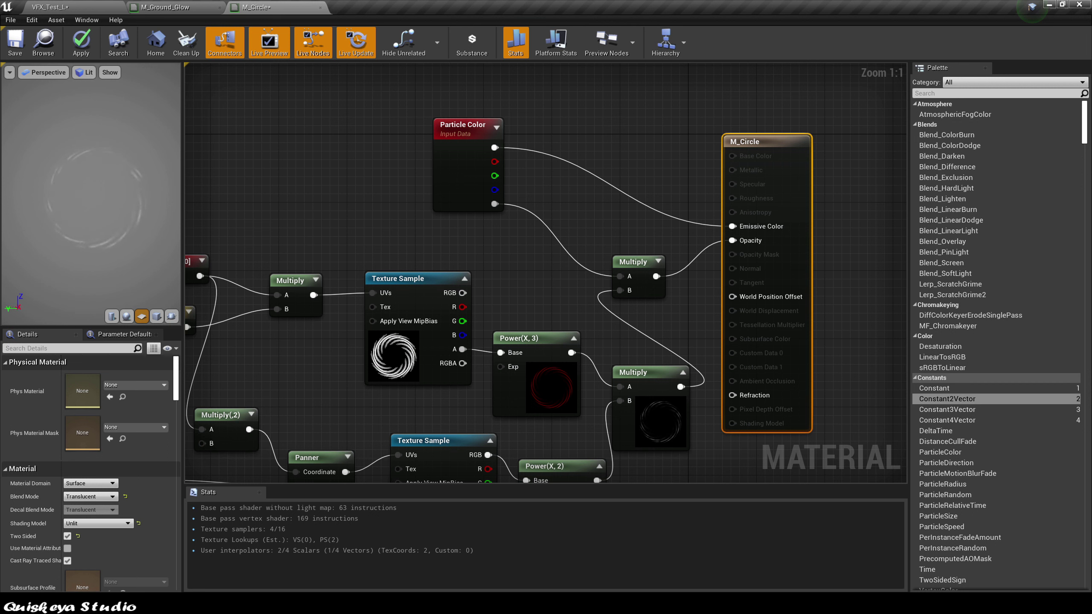
{"action": "left_click", "coordinate": [15, 51]}
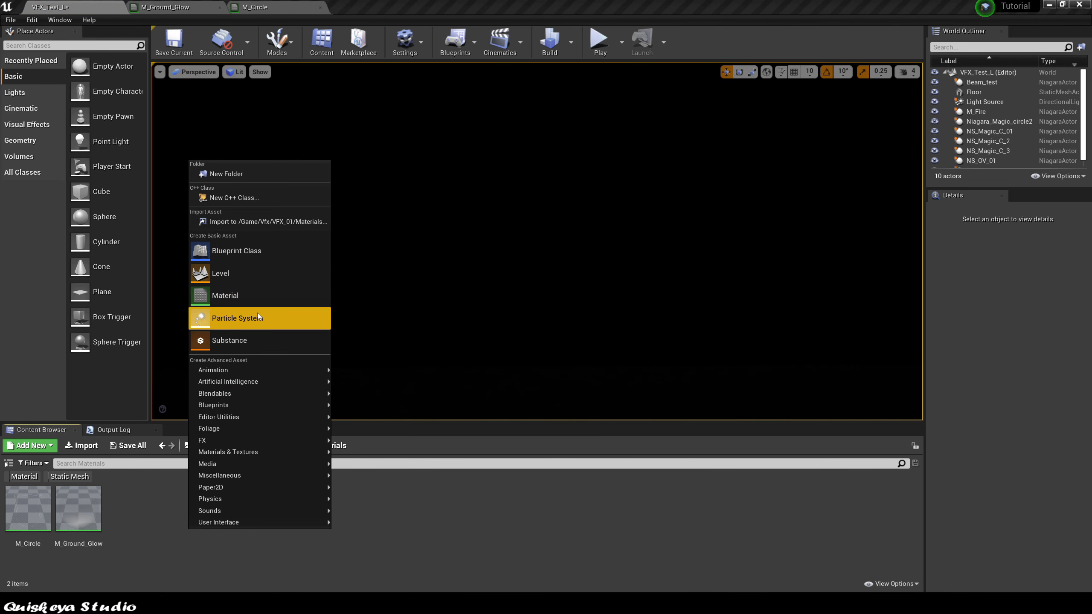
Create a new material named M_Circle_02 and open it.
{"action": "left_click", "coordinate": [257, 310]}
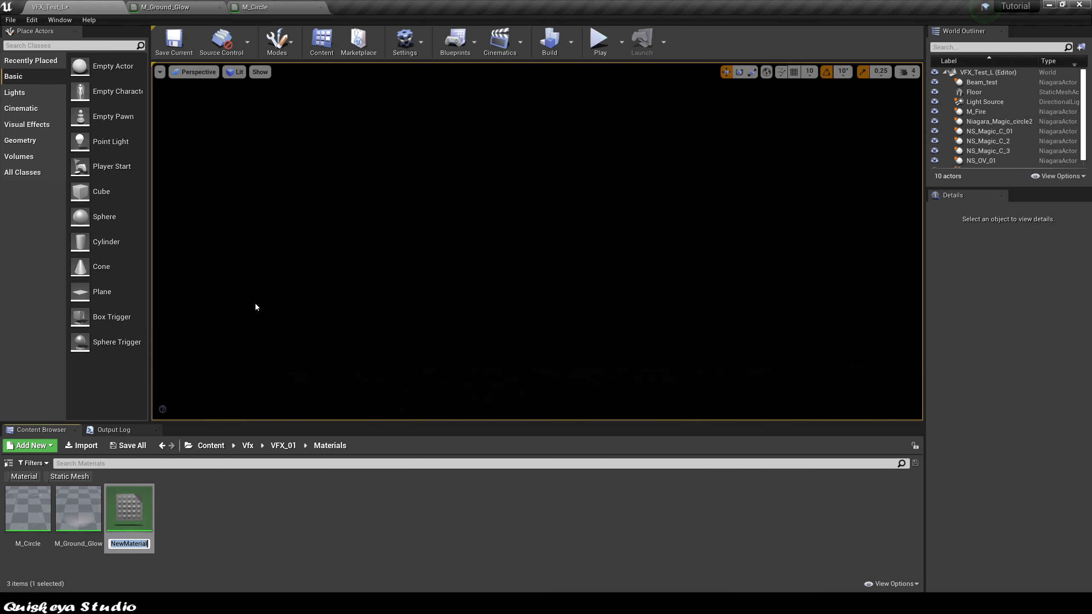
{"action": "type", "text": "M_Circle_02"}
{"action": "key", "text": "Return"}
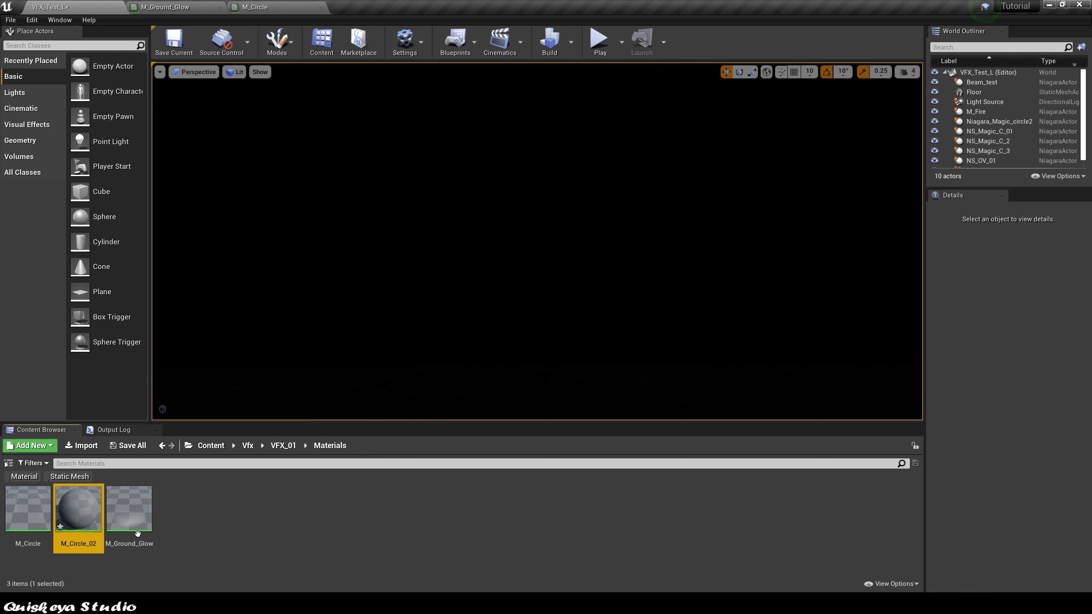
{"action": "double_click", "coordinate": [86, 511]}
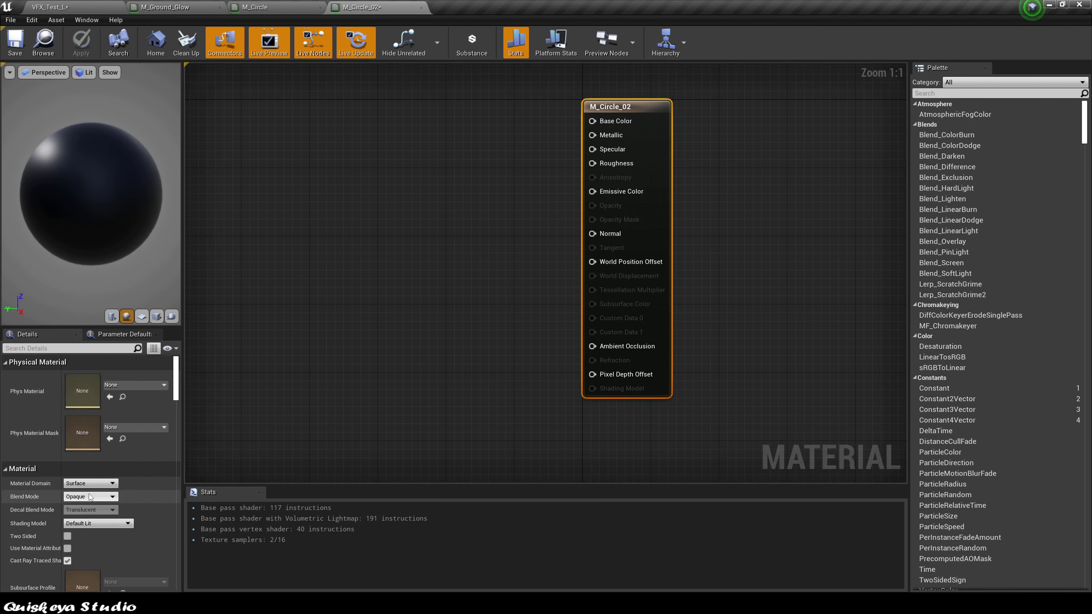
Set Blend Mode to Translucent and Shading Model to Unlit.
{"action": "left_click", "coordinate": [91, 496]}
{"action": "left_click", "coordinate": [89, 518]}
{"action": "left_click", "coordinate": [91, 523]}
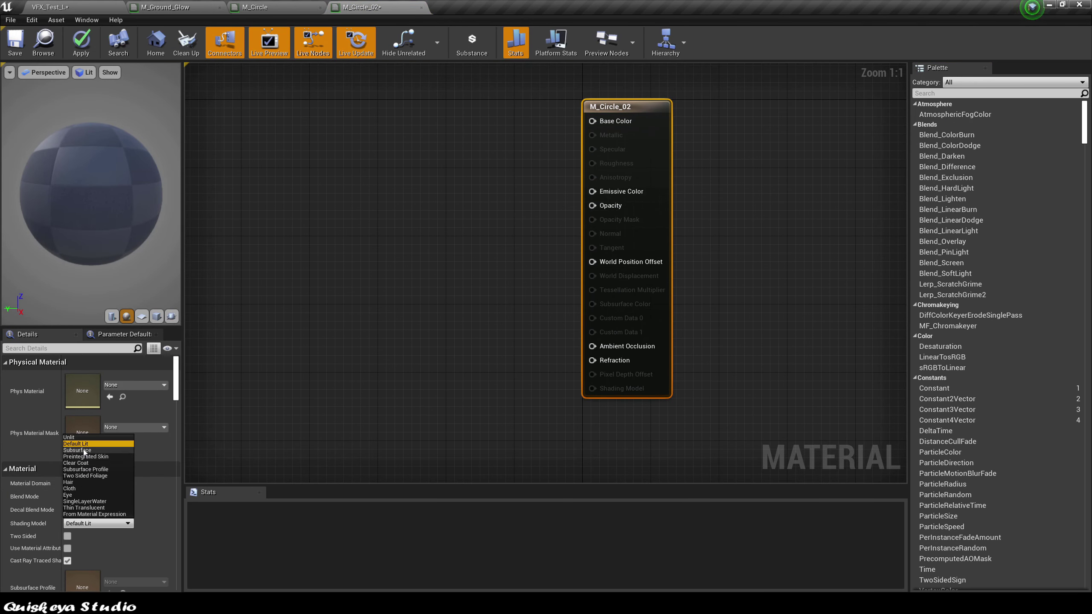
{"action": "left_click", "coordinate": [102, 439]}
{"action": "mouse_move", "coordinate": [426, 326]}
{"action": "right_mouse_down"}
{"action": "mouse_move", "coordinate": [494, 393]}
{"action": "mouse_move", "coordinate": [538, 400]}
{"action": "right_mouse_up"}
{"action": "mouse_move", "coordinate": [371, 274]}
{"action": "right_mouse_down"}
{"action": "mouse_move", "coordinate": [401, 363]}
{"action": "mouse_move", "coordinate": [378, 336]}
{"action": "right_mouse_up"}
Add Particle Color, wiring RGB to Emissive Color and alpha into a Multiply's A input.
{"action": "right_click", "coordinate": [475, 237]}
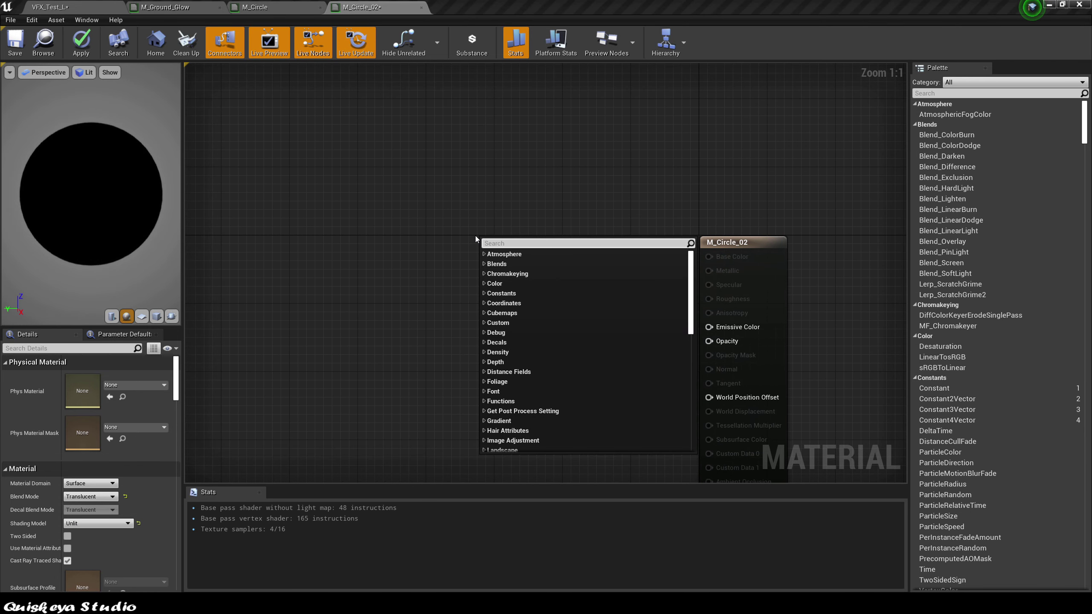
{"action": "type", "text": "part"}
{"action": "left_click", "coordinate": [518, 358]}
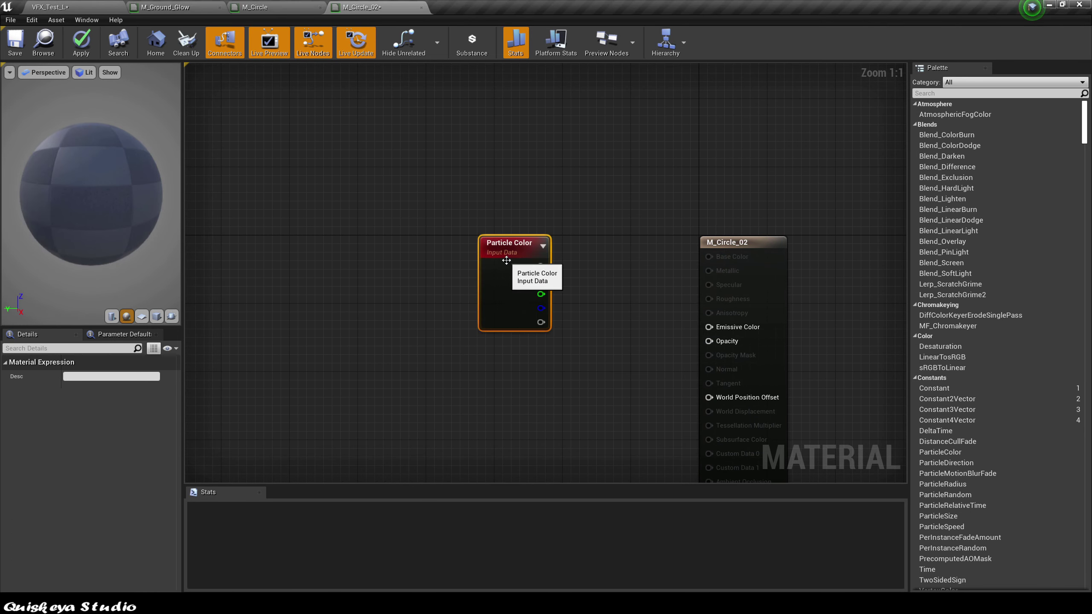
{"action": "left_click_drag", "start_coordinate": [475, 246], "coordinate": [688, 368]}
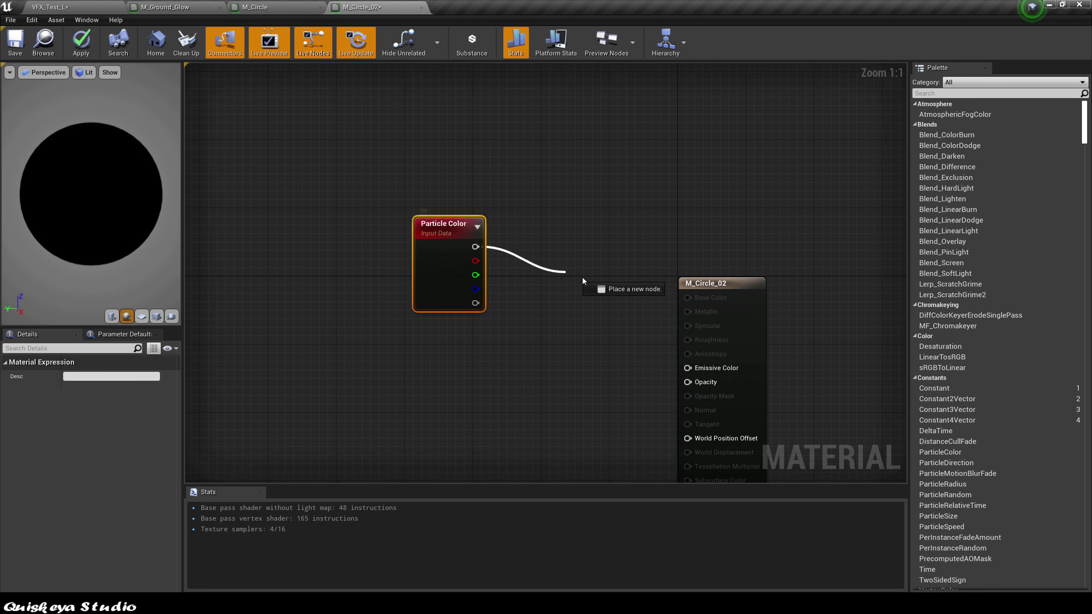
{"action": "right_click_drag", "start_coordinate": [653, 375], "coordinate": [542, 268]}
{"action": "left_click", "coordinate": [590, 299]}
{"action": "left_click_drag", "start_coordinate": [514, 225], "coordinate": [601, 310]}
{"action": "right_click_drag", "start_coordinate": [547, 336], "coordinate": [579, 322]}
Multiply TexCoord by a 0,0 Constant2Vector and feed it into a Texture Sample's UVs.
{"action": "right_click", "coordinate": [292, 305]}
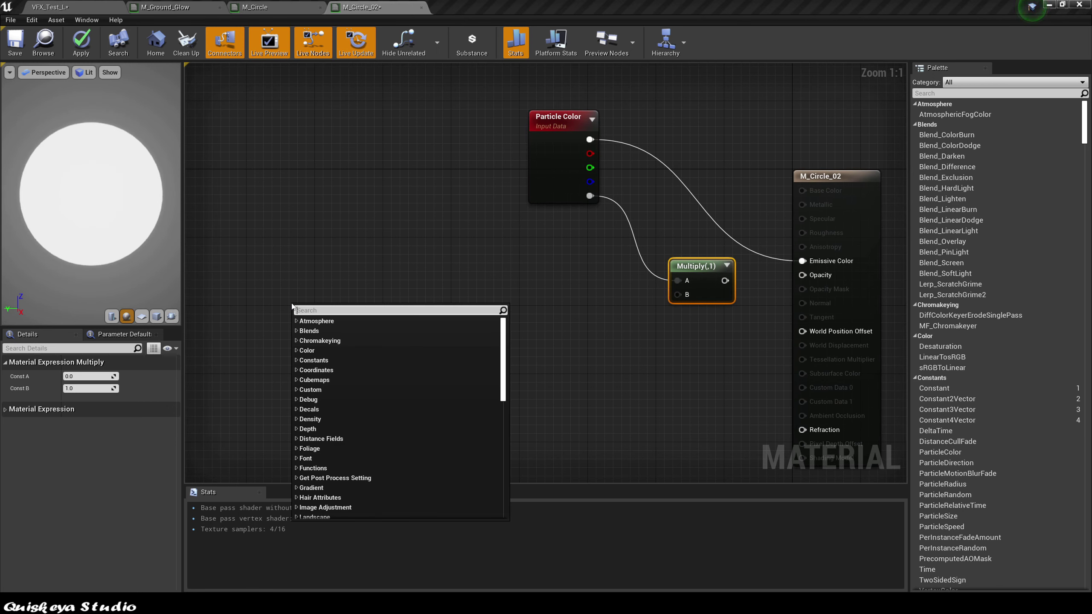
{"action": "type", "text": "te"}
{"action": "left_click", "coordinate": [335, 420]}
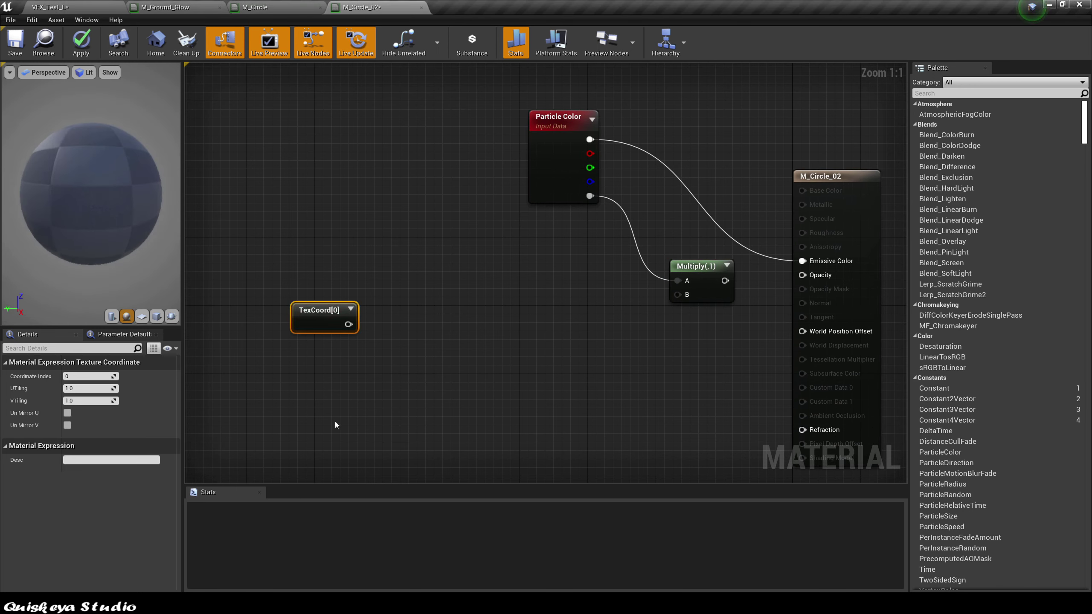
{"action": "key", "text": "m"}
{"action": "left_click", "coordinate": [402, 318]}
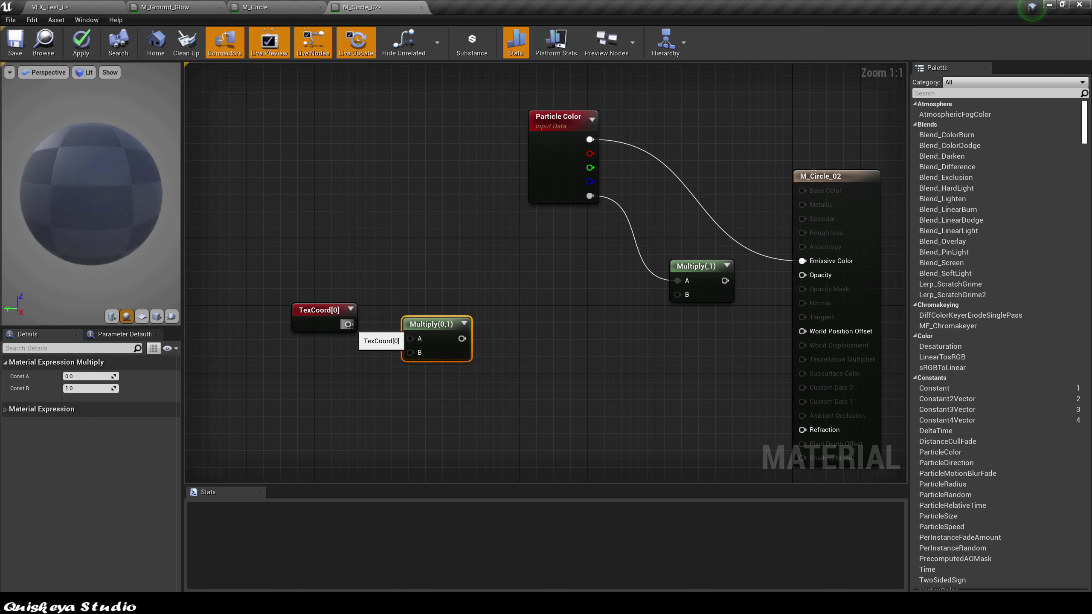
{"action": "left_click_drag", "start_coordinate": [348, 325], "coordinate": [410, 339]}
{"action": "left_click_drag", "start_coordinate": [946, 398], "coordinate": [654, 409]}
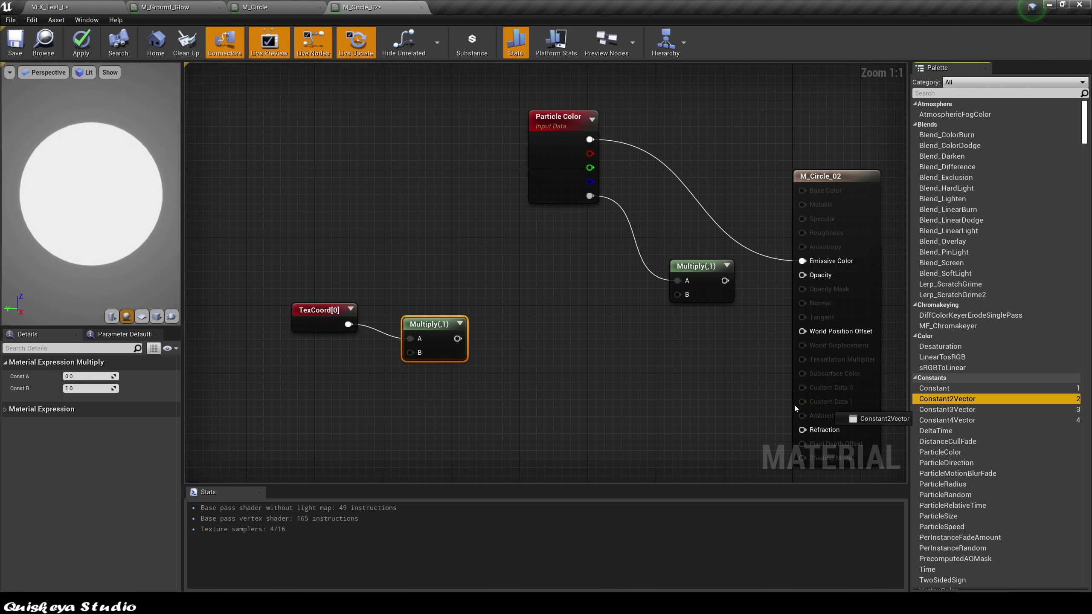
{"action": "left_click_drag", "start_coordinate": [414, 355], "coordinate": [414, 355]}
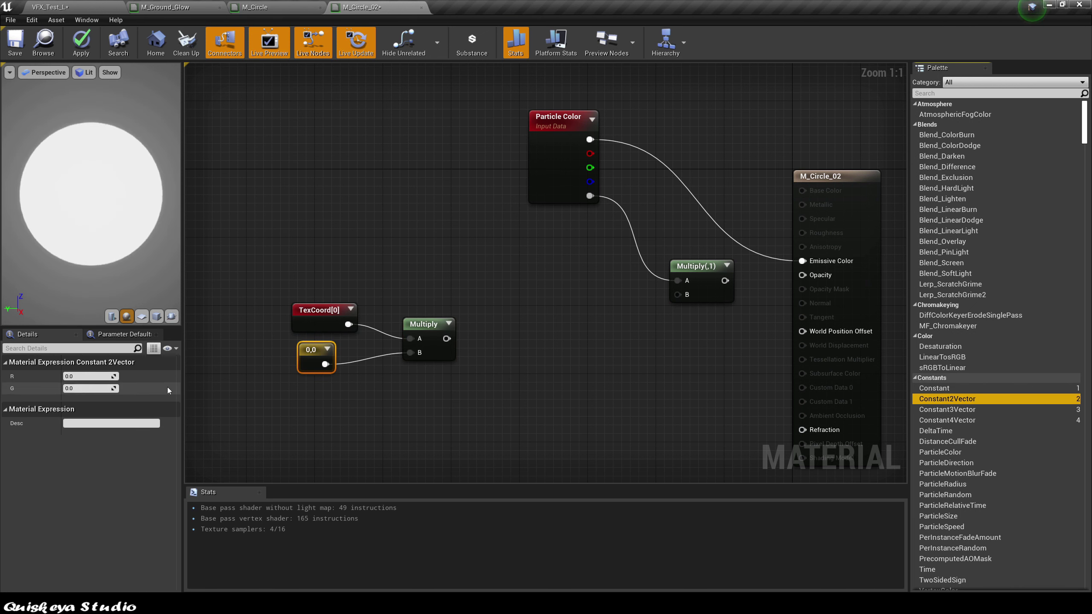
{"action": "right_click_drag", "start_coordinate": [352, 386], "coordinate": [315, 364]}
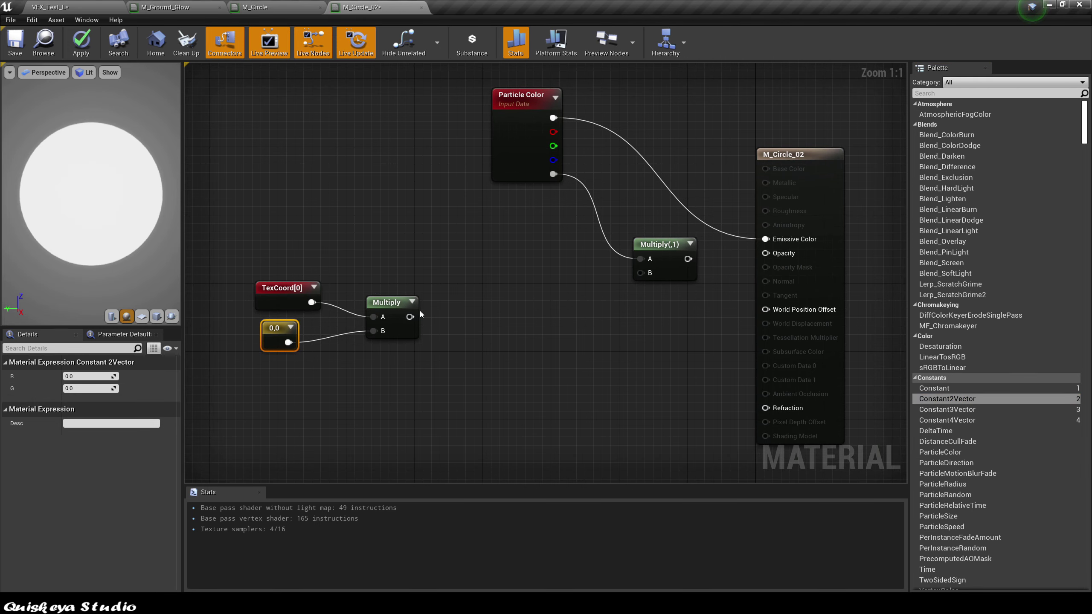
{"action": "left_click", "coordinate": [489, 304]}
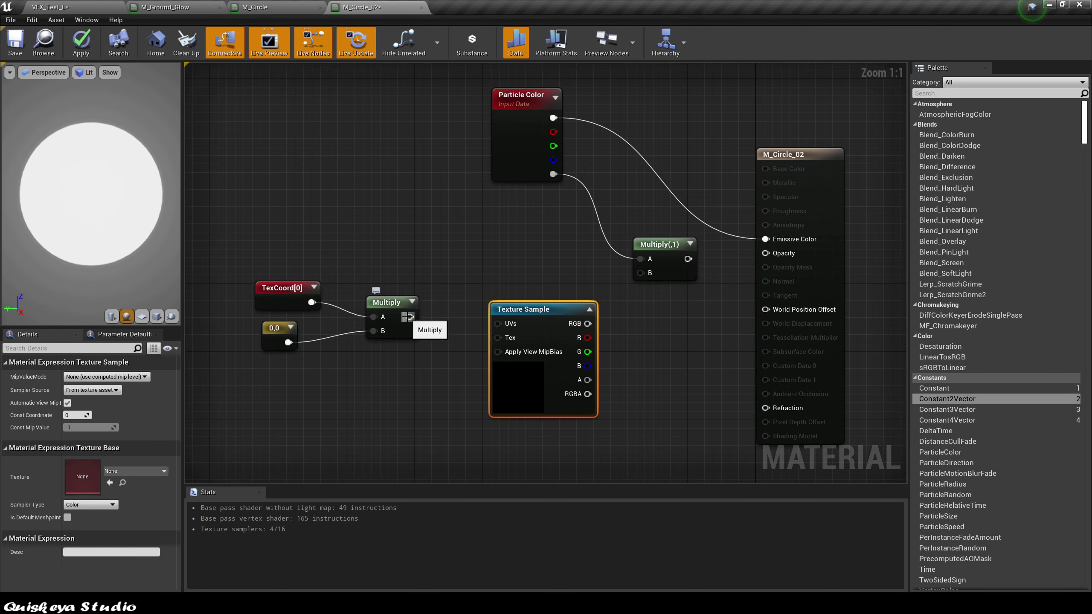
{"action": "left_click_drag", "start_coordinate": [410, 317], "coordinate": [497, 323]}
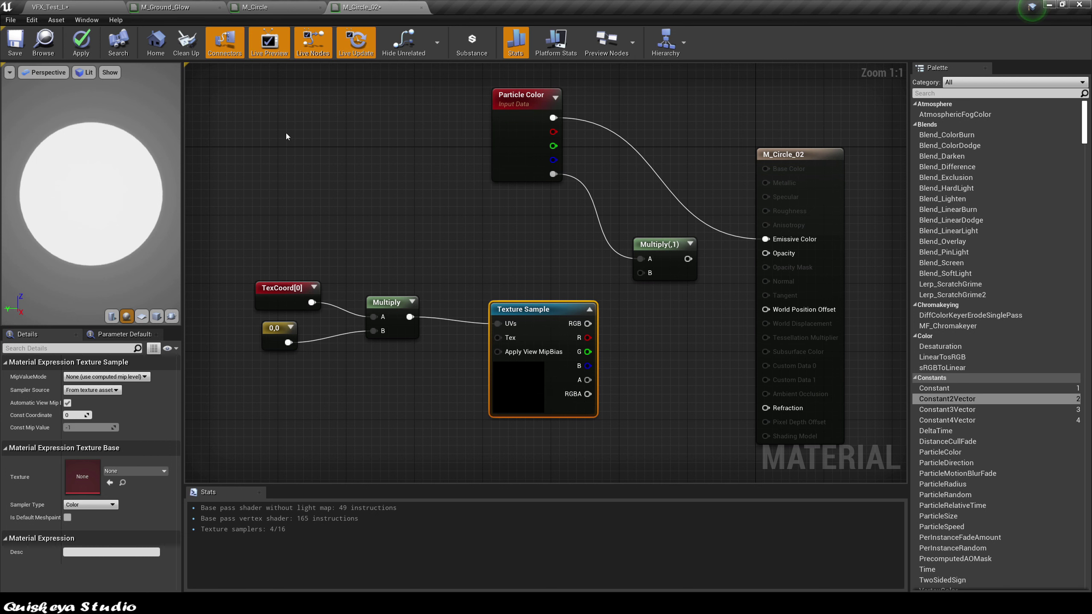
Select VFX_textures_01 in the Assets folder and assign it to the Texture Sample.
{"action": "left_click", "coordinate": [185, 10]}
{"action": "left_click", "coordinate": [86, 8]}
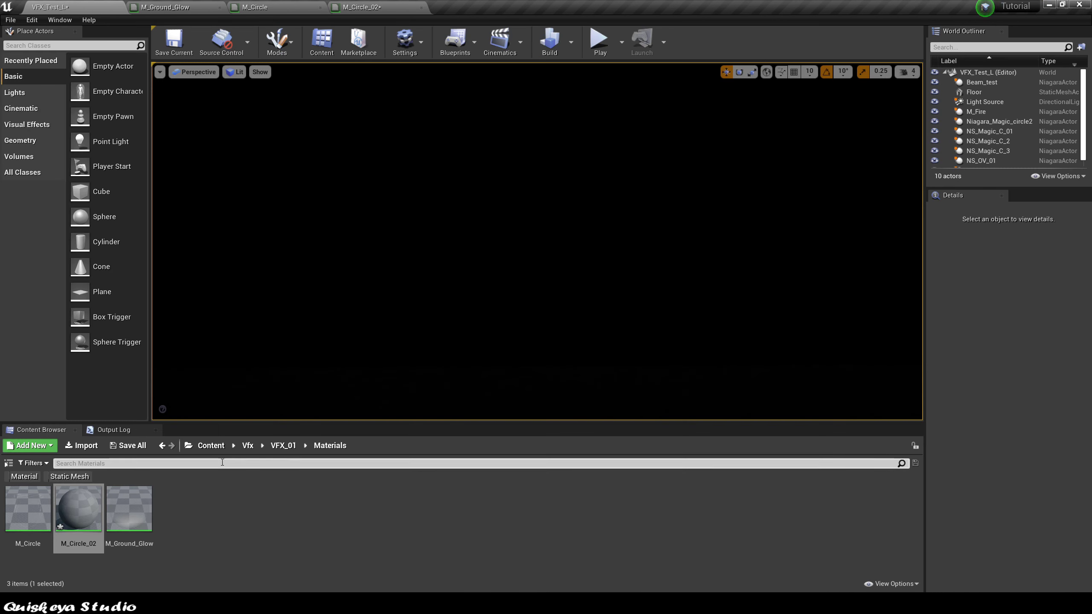
{"action": "left_click", "coordinate": [248, 447]}
{"action": "double_click", "coordinate": [282, 515]}
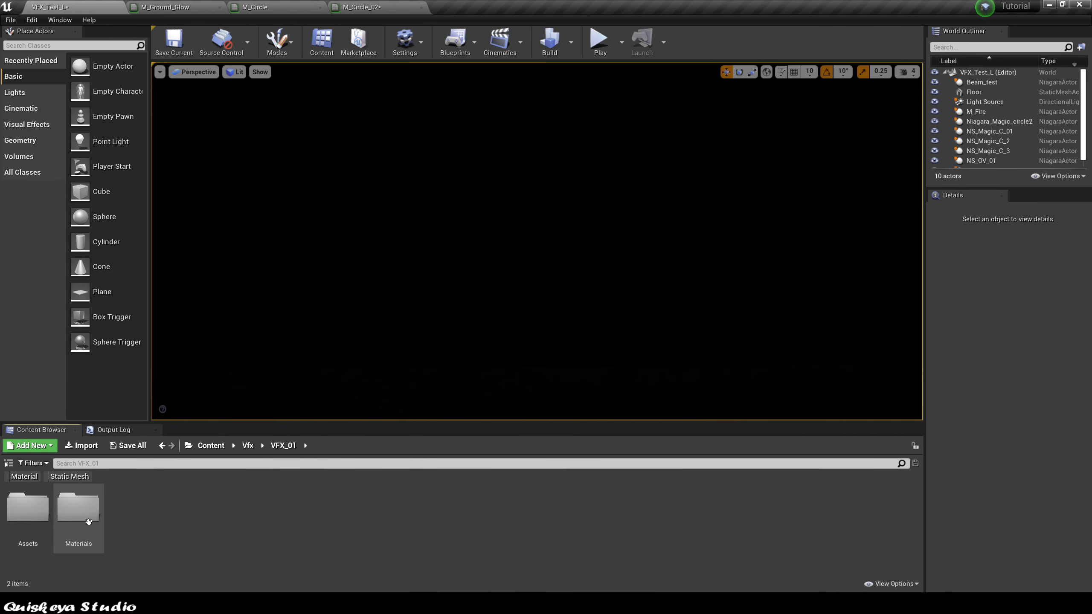
{"action": "left_click", "coordinate": [38, 518]}
{"action": "double_click", "coordinate": [39, 518]}
{"action": "left_click", "coordinate": [77, 507]}
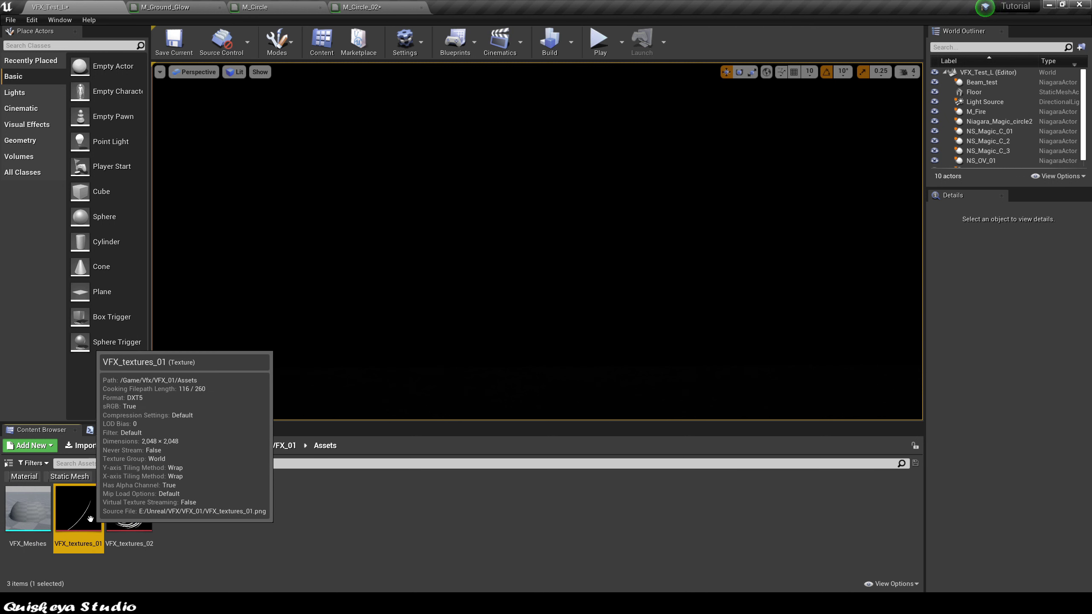
{"action": "left_click", "coordinate": [378, 8]}
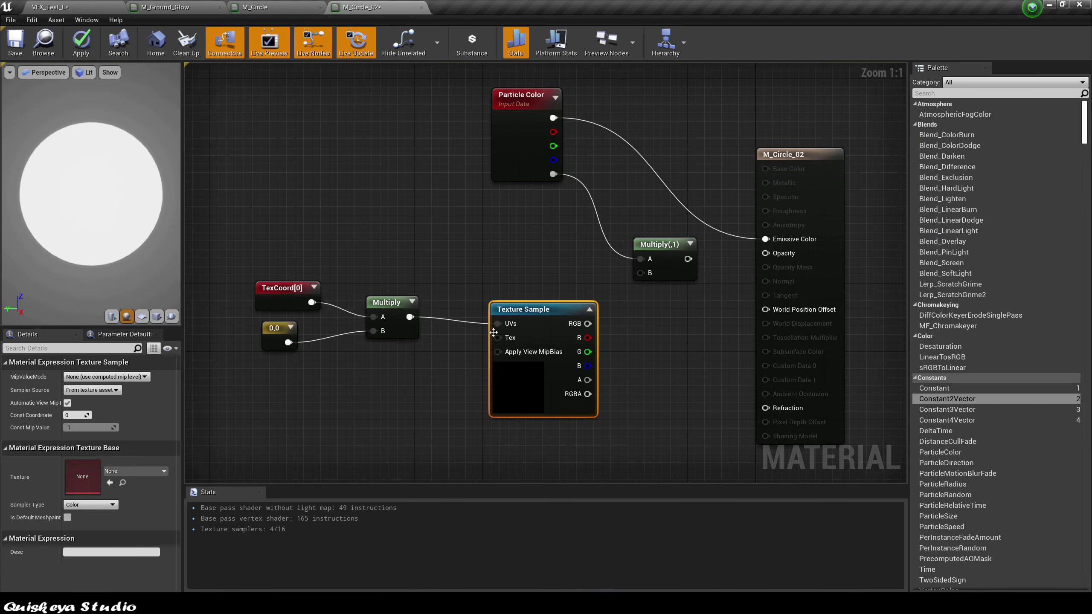
{"action": "left_click", "coordinate": [110, 482]}
{"action": "right_click_drag", "start_coordinate": [431, 388], "coordinate": [449, 363]}
Change the Constant2Vector from 0,0 to 3,1.
{"action": "left_click", "coordinate": [298, 319]}
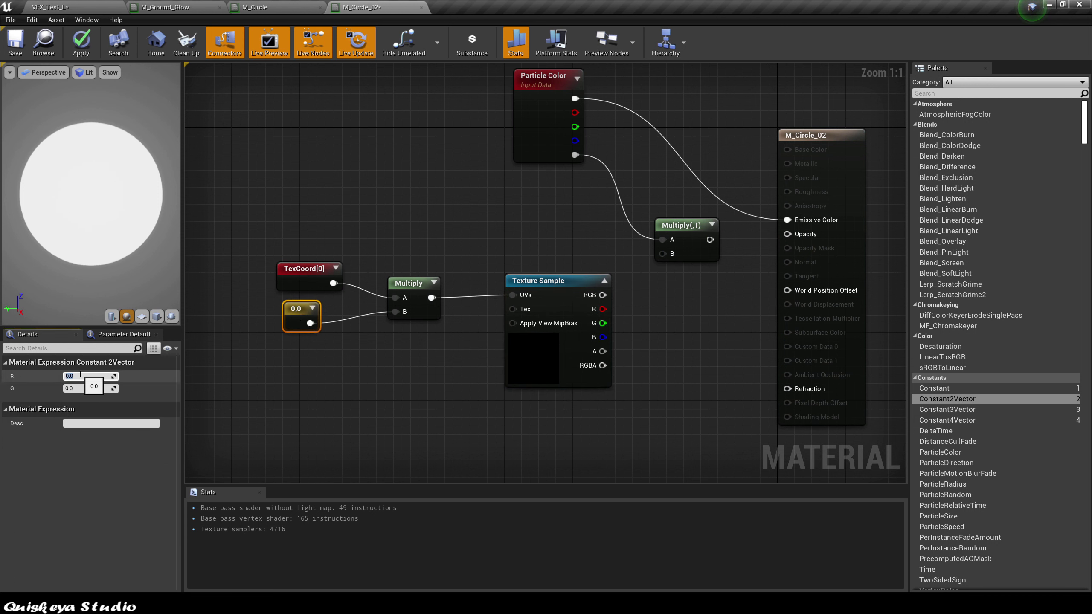
{"action": "type", "text": "3"}
{"action": "key", "text": "Tab"}
{"action": "type", "text": "1"}
{"action": "left_click", "coordinate": [480, 372]}
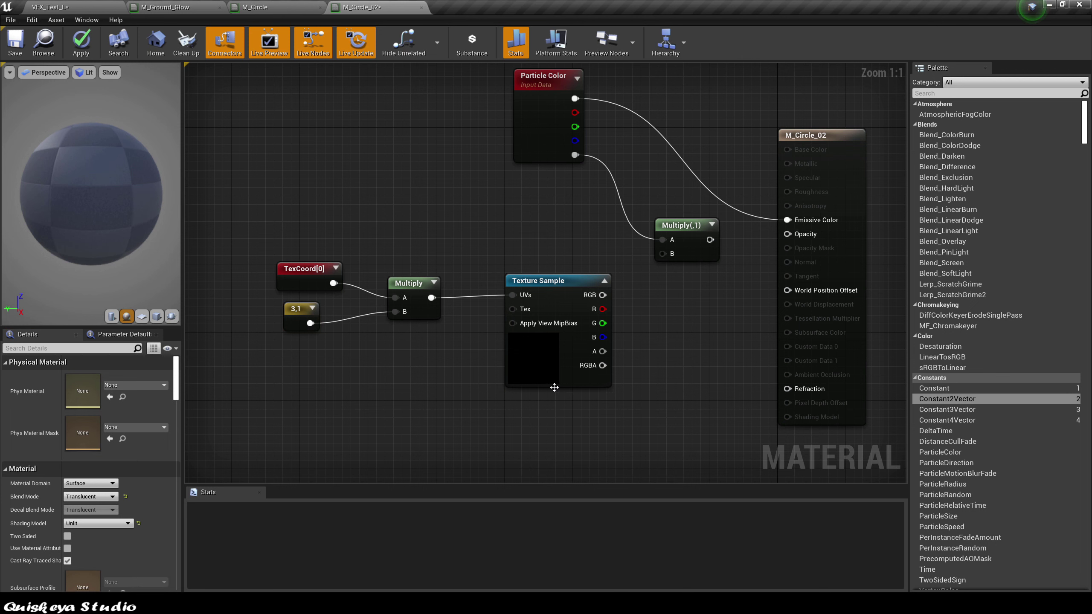
{"action": "right_click_drag", "start_coordinate": [614, 314], "coordinate": [588, 318]}
{"action": "left_click_drag", "start_coordinate": [575, 300], "coordinate": [603, 321]}
Run the texture RGB through Saturate and Power into the Multiply's B input.
{"action": "type", "text": "sat"}
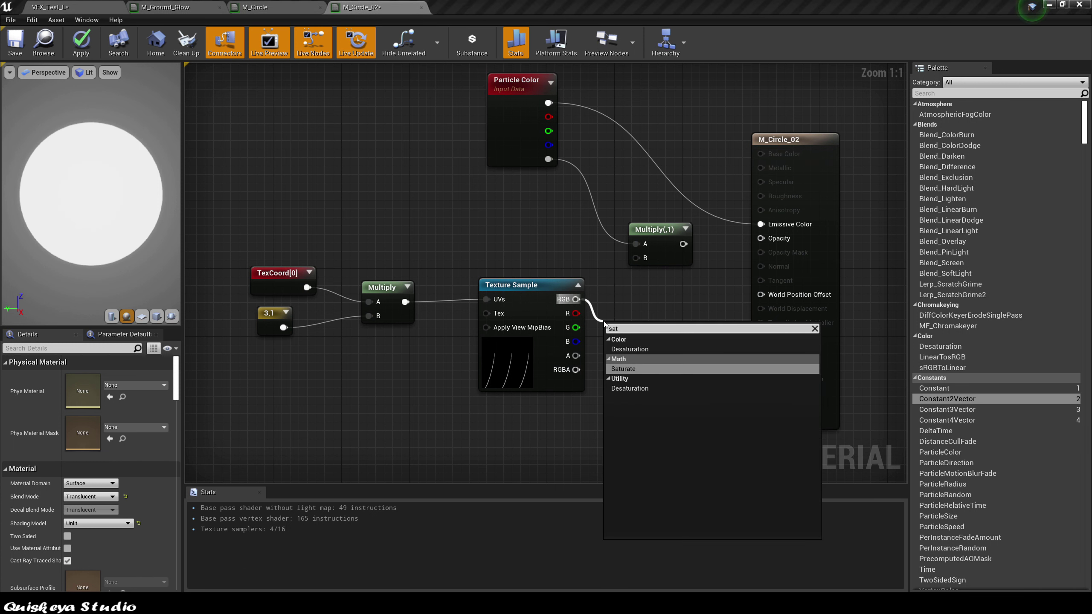
{"action": "left_click", "coordinate": [646, 369]}
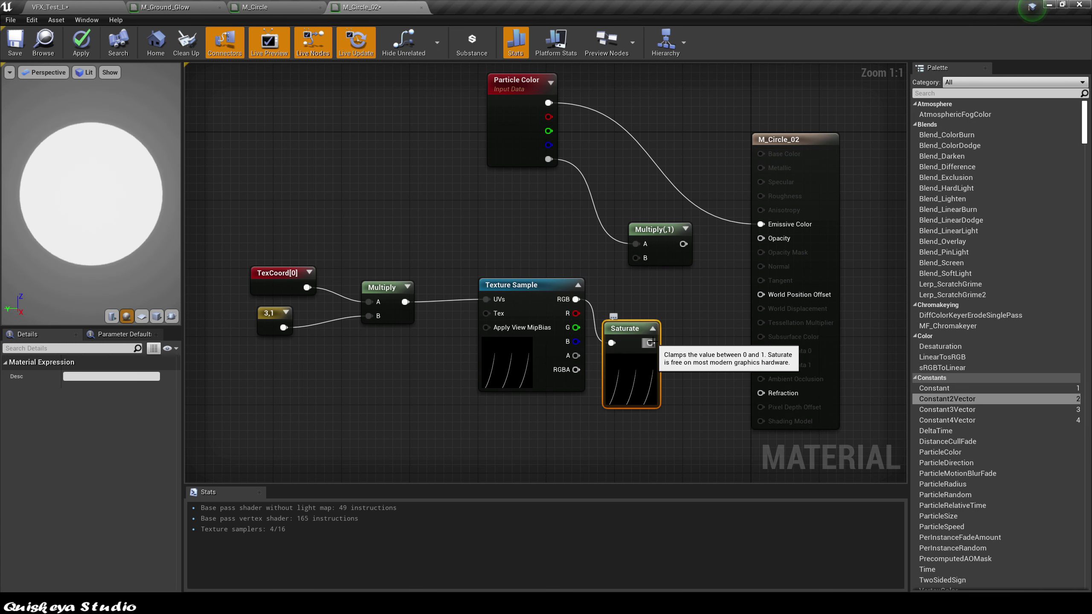
{"action": "left_click_drag", "start_coordinate": [648, 343], "coordinate": [673, 344]}
{"action": "type", "text": "po"}
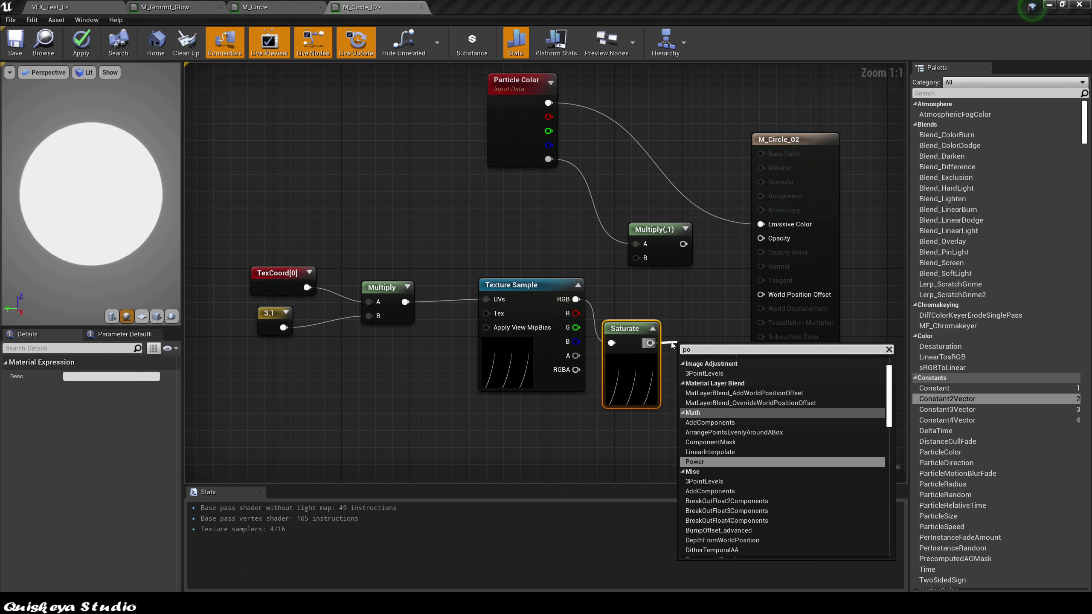
{"action": "left_click", "coordinate": [706, 462]}
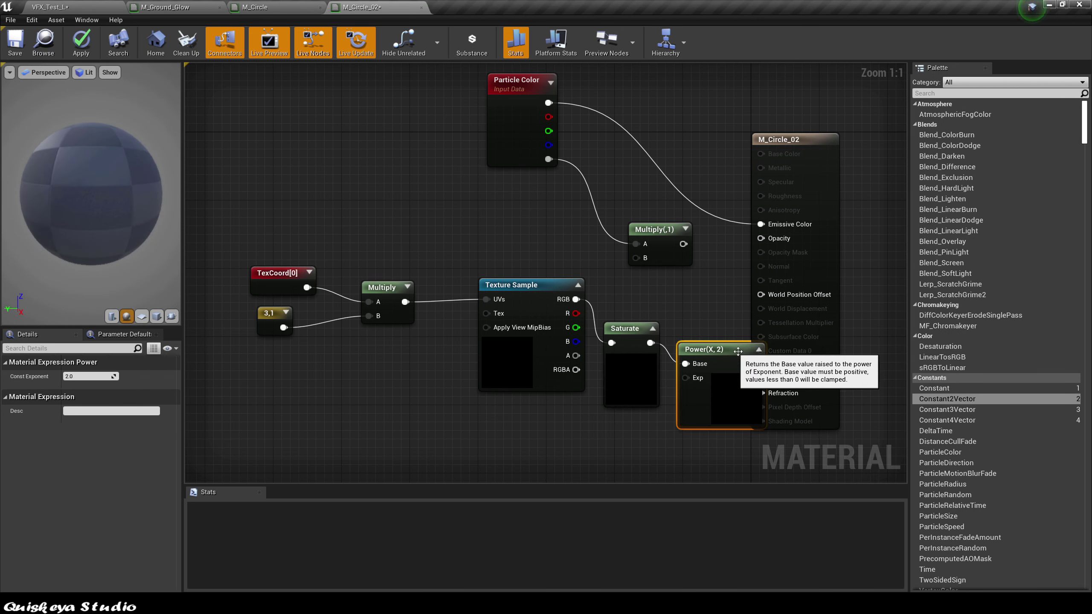
{"action": "left_click_drag", "start_coordinate": [828, 258], "coordinate": [880, 258]}
{"action": "left_click_drag", "start_coordinate": [757, 363], "coordinate": [748, 270]}
{"action": "left_click_drag", "start_coordinate": [657, 229], "coordinate": [730, 242]}
{"action": "left_click_drag", "start_coordinate": [756, 364], "coordinate": [811, 239]}
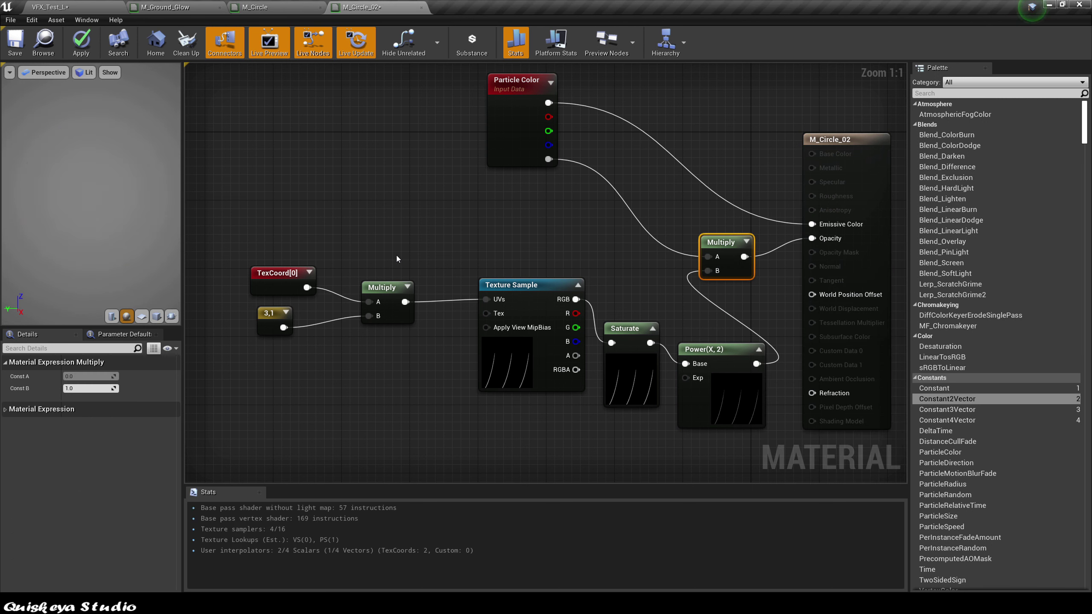
Save M_Circle_02 and go back to the level editor.
{"action": "left_click", "coordinate": [843, 139]}
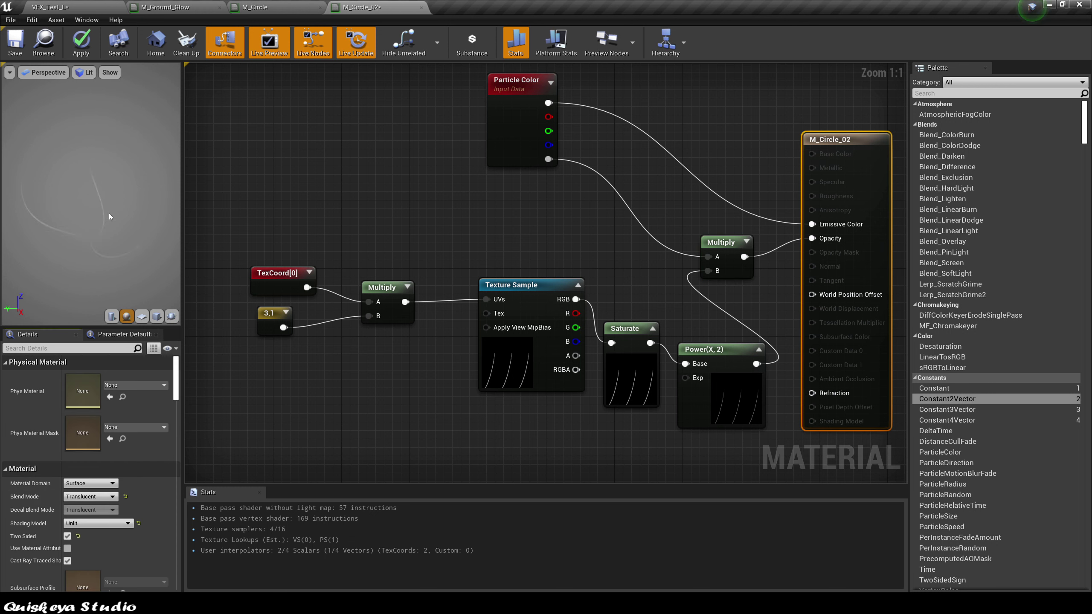
{"action": "left_click_drag", "start_coordinate": [106, 214], "coordinate": [171, 219]}
{"action": "left_click", "coordinate": [21, 39]}
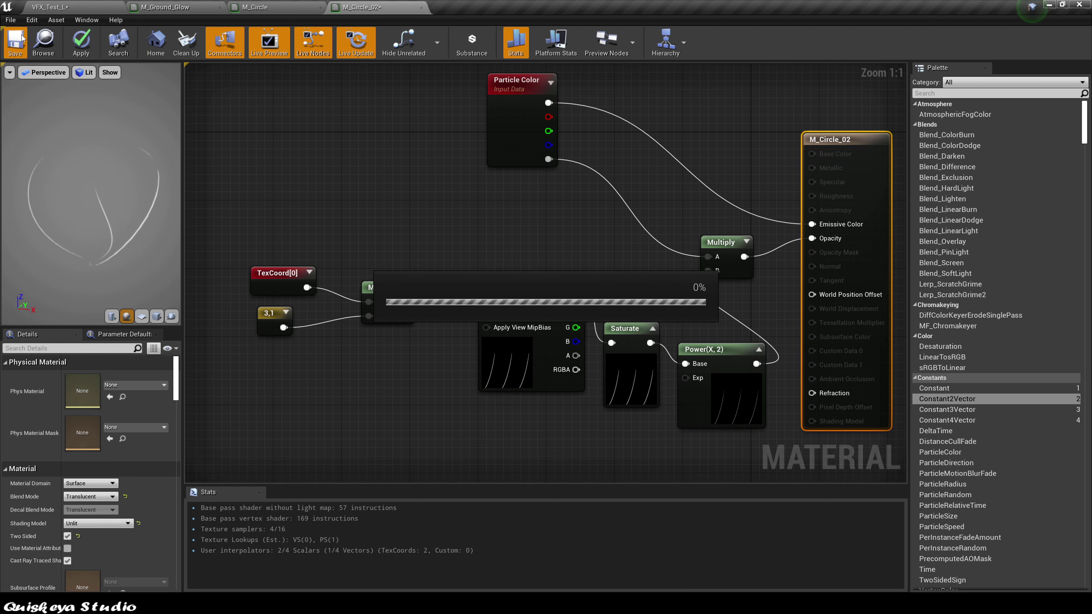
{"action": "left_click", "coordinate": [55, 8]}
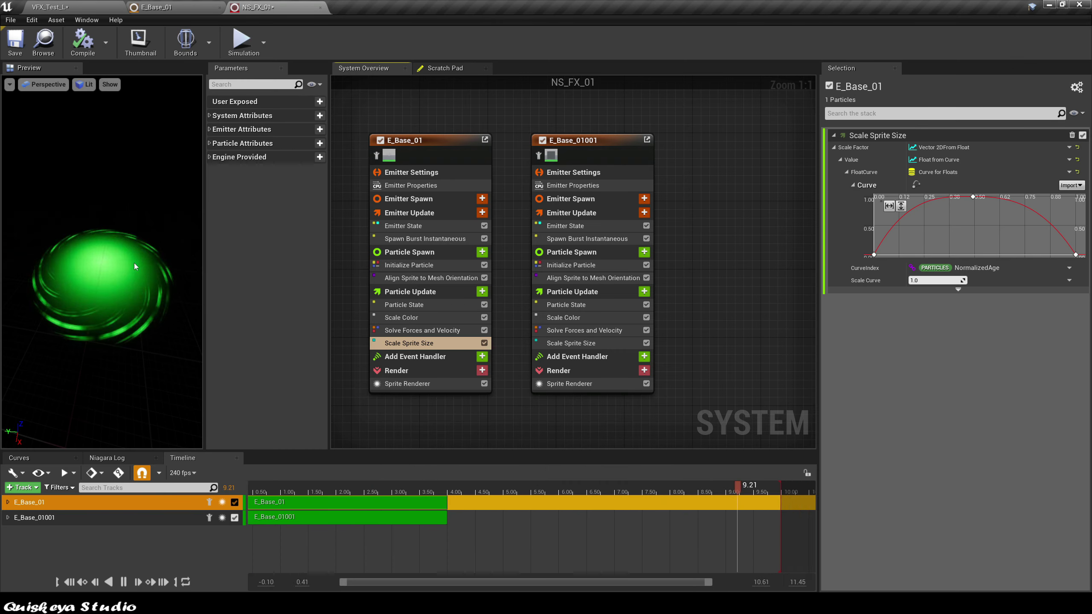
Duplicate E_Base_01 and review E_Base_01002's sprite renderer, alignment and Initialize Particle modules.
{"action": "right_click_drag", "start_coordinate": [782, 295], "coordinate": [761, 238]}
{"action": "left_click", "coordinate": [404, 125]}
{"action": "right_click_drag", "start_coordinate": [651, 211], "coordinate": [601, 237]}
{"action": "scroll", "coordinate": [601, 237], "scroll_direction": "down", "scroll_amount": 2}
{"action": "key", "text": "ctrl+v"}
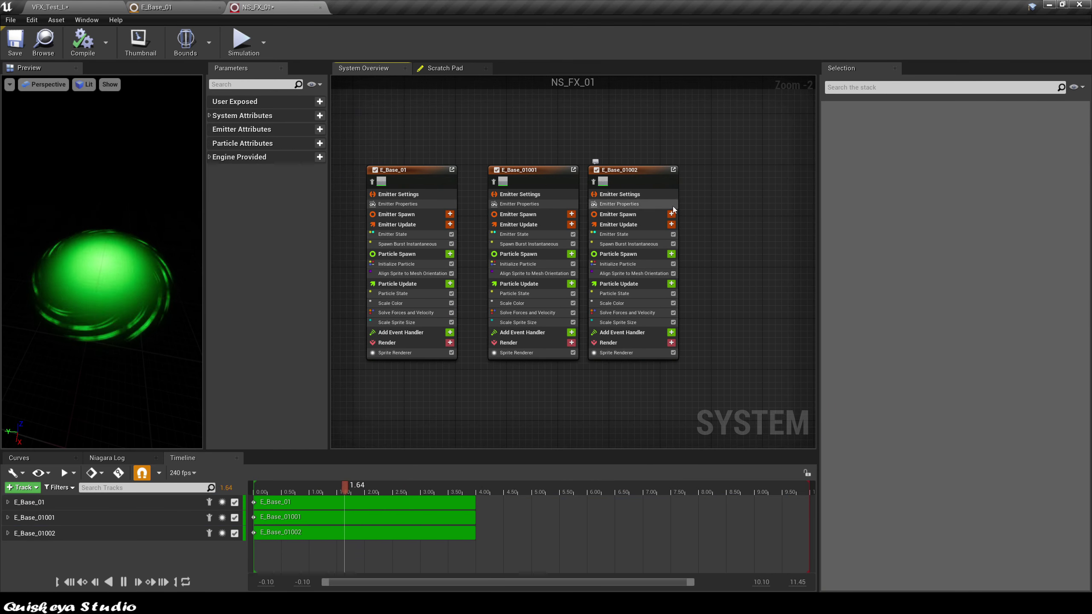
{"action": "scroll", "coordinate": [684, 217], "scroll_direction": "up", "scroll_amount": 2}
{"action": "right_click_drag", "start_coordinate": [684, 217], "coordinate": [702, 203]}
{"action": "left_click", "coordinate": [619, 384]}
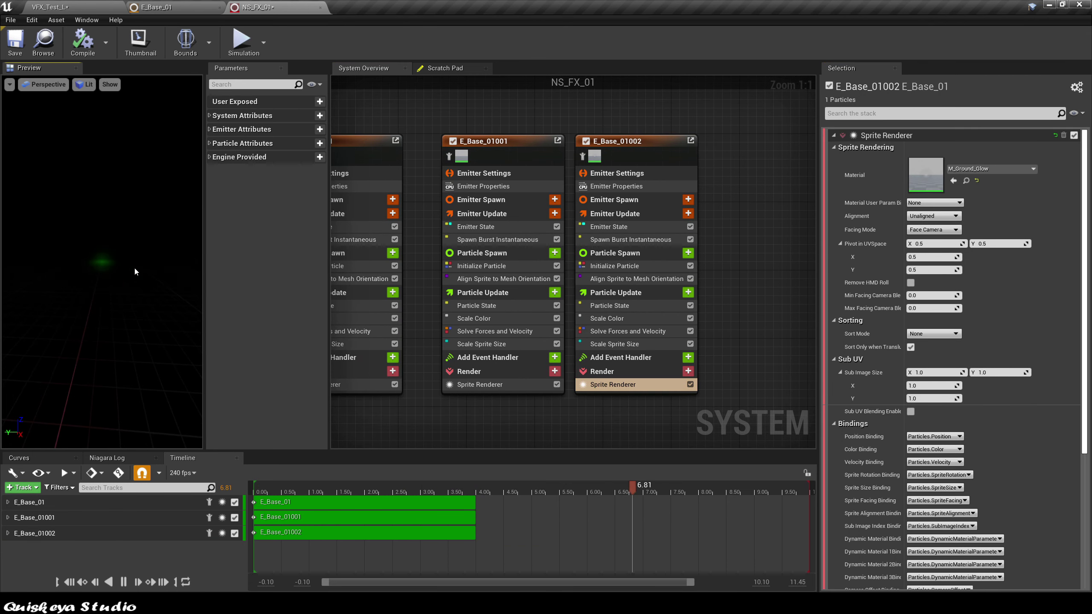
{"action": "left_click", "coordinate": [634, 278]}
{"action": "left_click", "coordinate": [619, 266]}
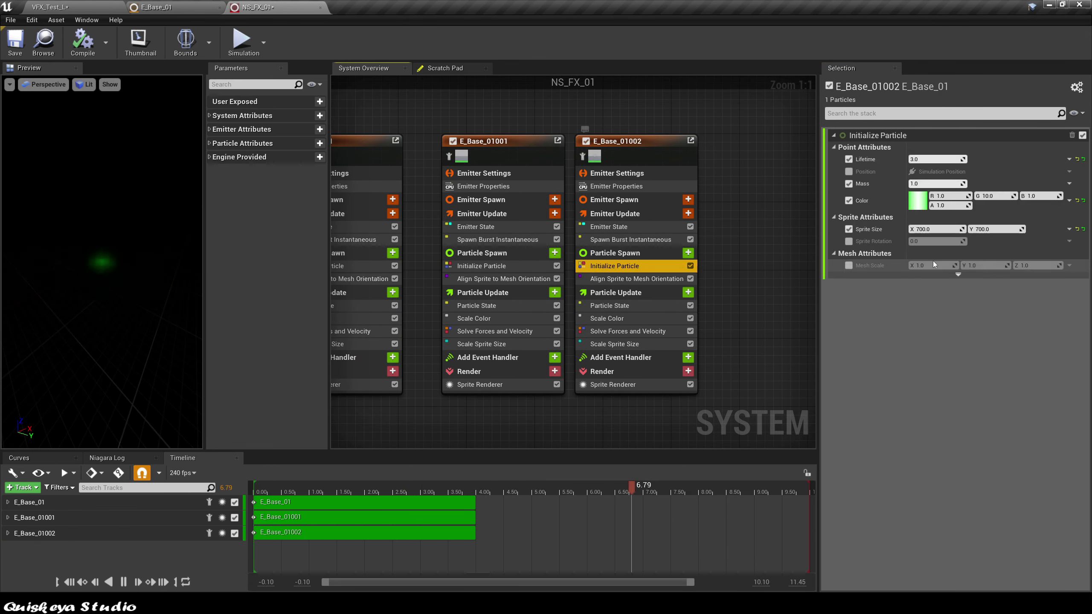
{"action": "left_click_drag", "start_coordinate": [103, 301], "coordinate": [142, 301]}
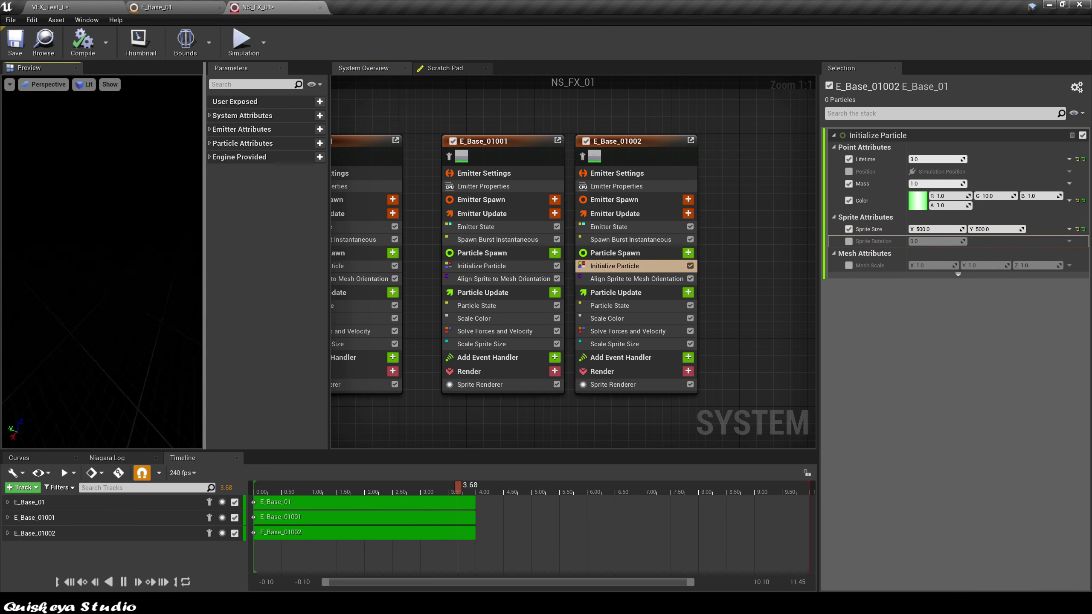
Duplicate E_Base_01002 as E_Base_01003 and add Sphere Location to its Particle Spawn.
{"action": "left_click", "coordinate": [574, 171]}
{"action": "right_click_drag", "start_coordinate": [722, 258], "coordinate": [646, 258]}
{"action": "key", "text": "ctrl+d"}
{"action": "left_click", "coordinate": [664, 296]}
{"action": "left_click", "coordinate": [693, 262]}
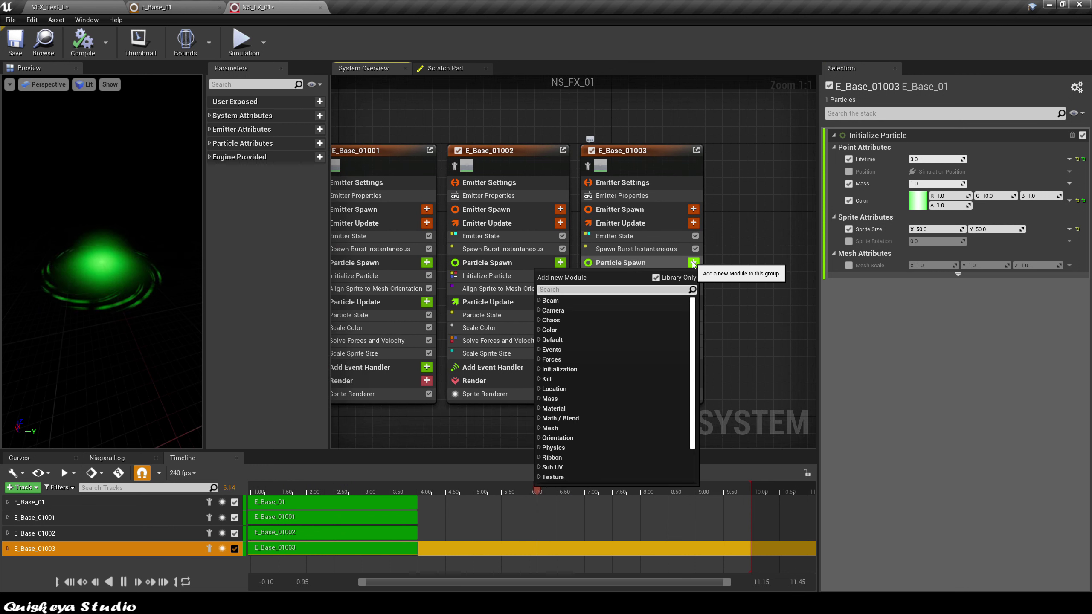
{"action": "type", "text": "sphere"}
{"action": "left_click", "coordinate": [615, 307]}
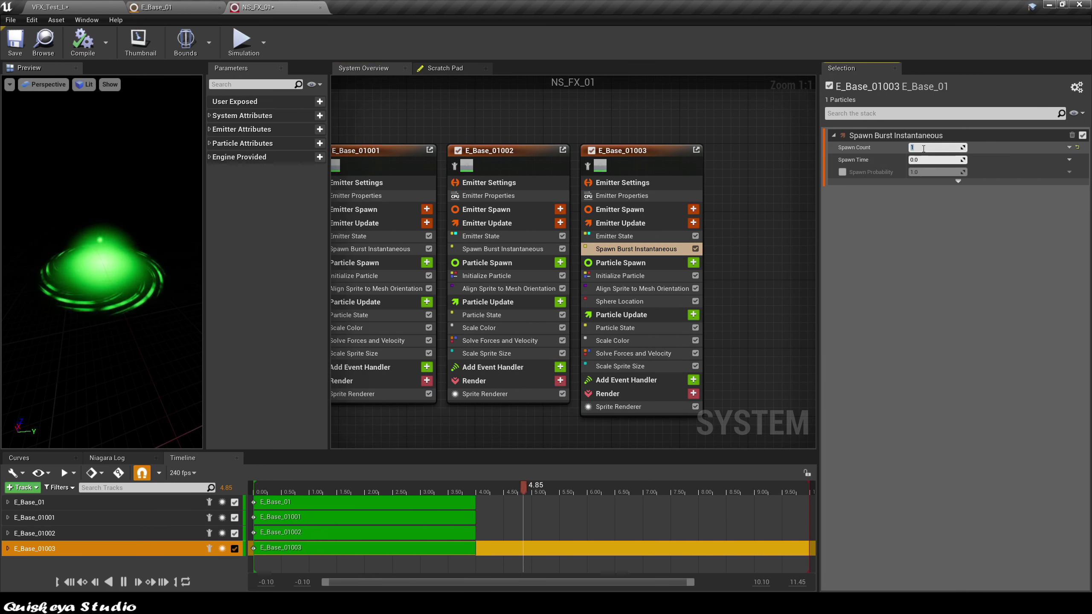